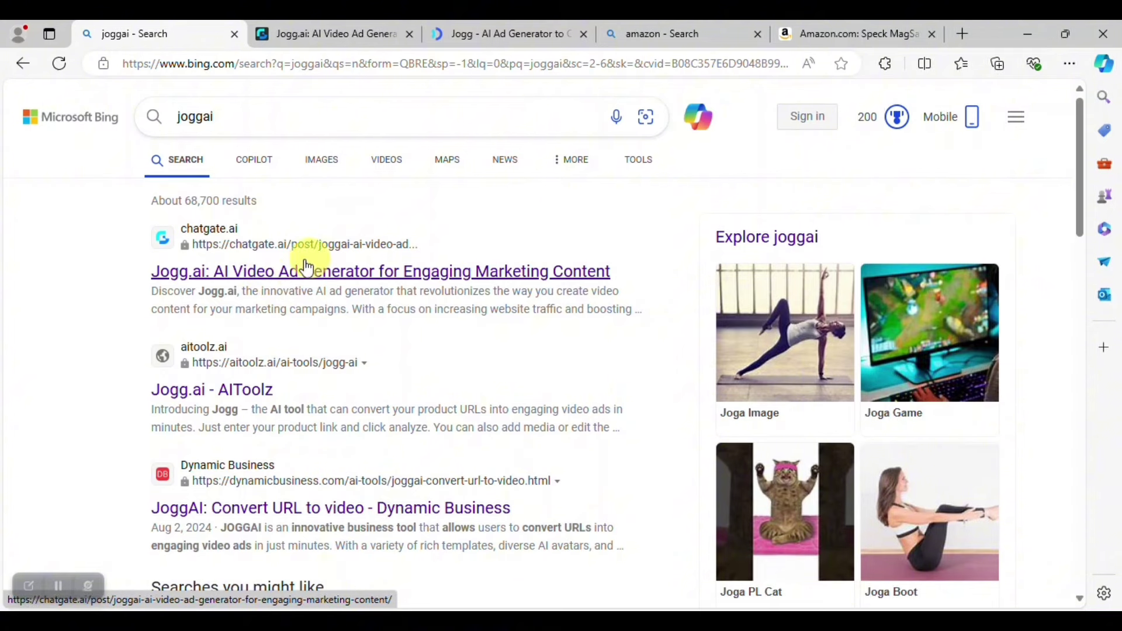
Step: Open the chatgate.ai article about Jogg.ai and go from it to the Jogg website
{"action": "left_click", "coordinate": [312, 31]}
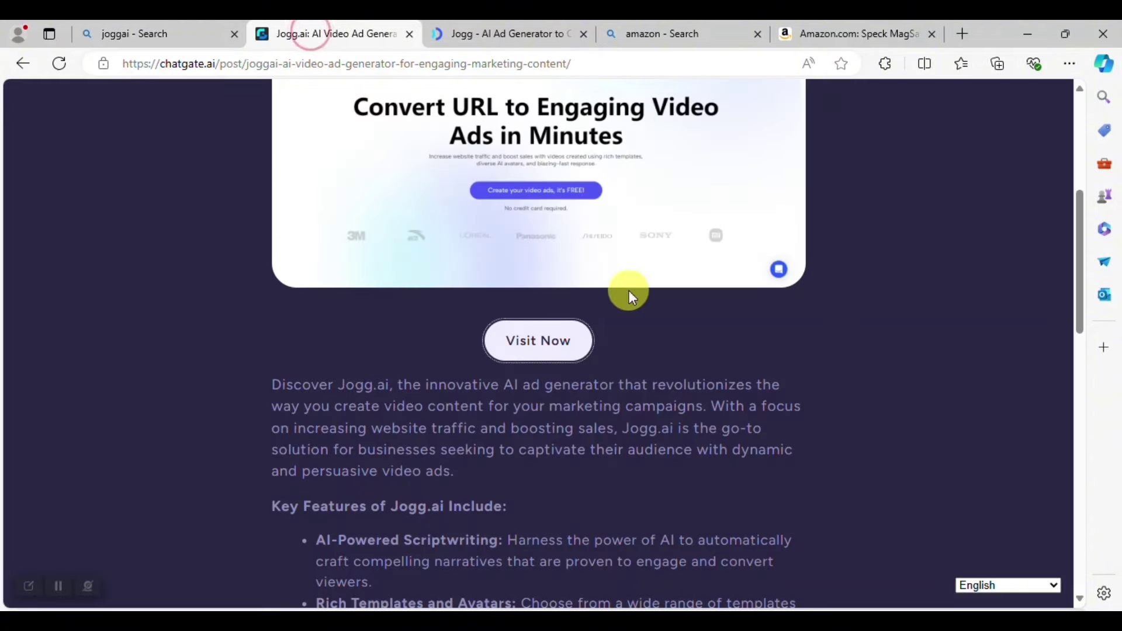
{"action": "left_click_drag", "start_coordinate": [1079, 222], "coordinate": [1103, 155]}
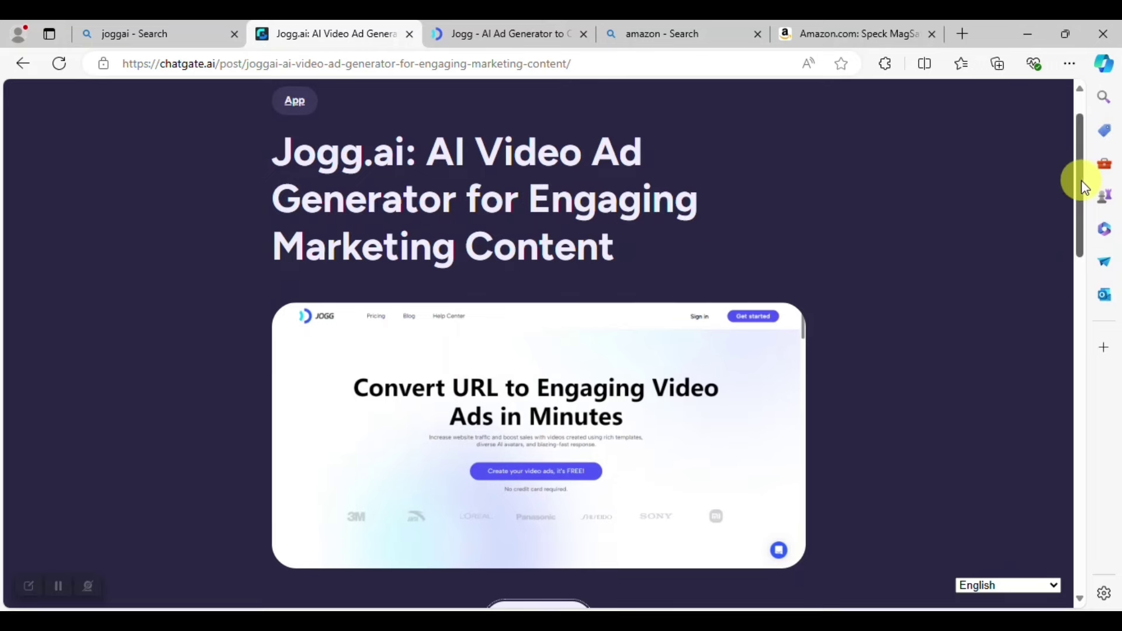
{"action": "left_click_drag", "start_coordinate": [1084, 188], "coordinate": [1078, 246]}
{"action": "left_click", "coordinate": [552, 388]}
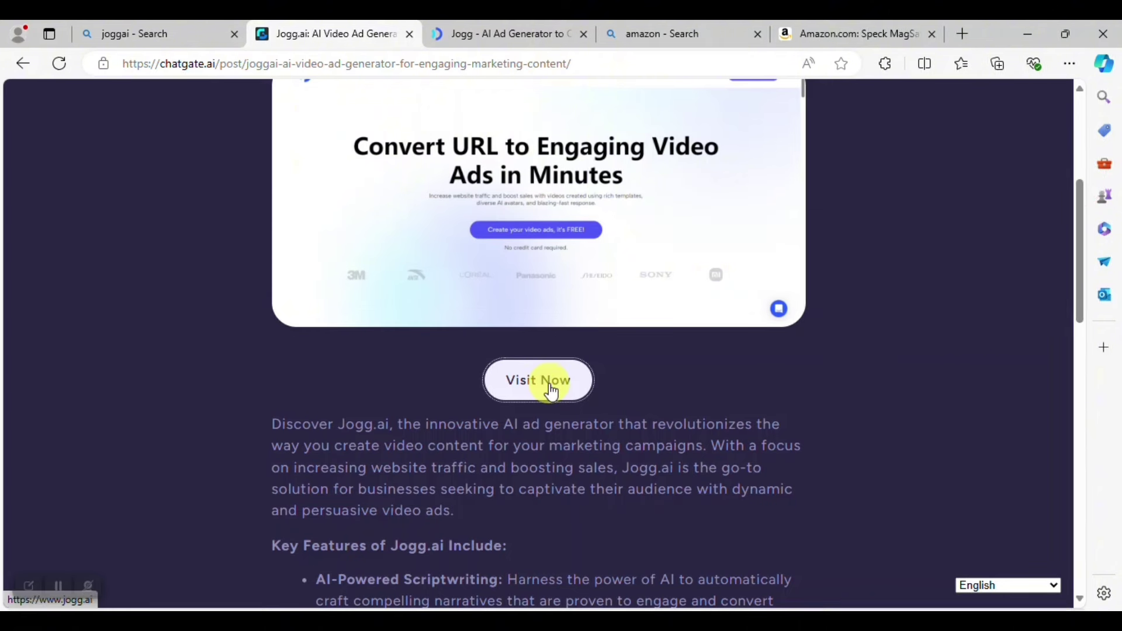
{"action": "left_click", "coordinate": [508, 34]}
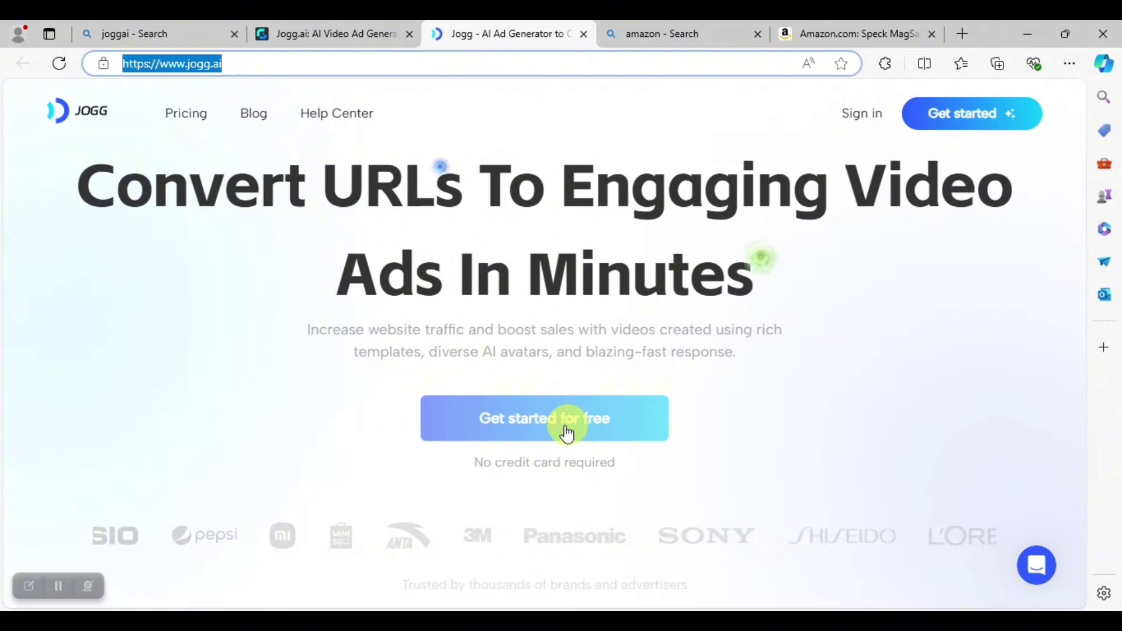
Step: Get started for free from the Jogg homepage and sign in with a Google account
{"action": "left_click_drag", "start_coordinate": [472, 191], "coordinate": [340, 226]}
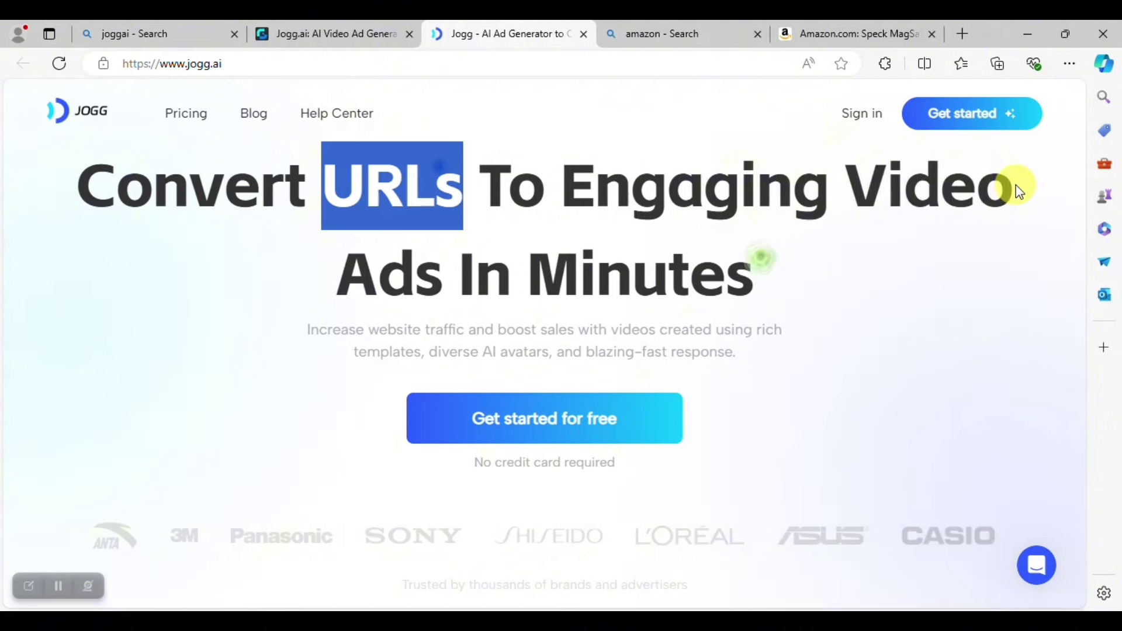
{"action": "left_click_drag", "start_coordinate": [1015, 188], "coordinate": [576, 190]}
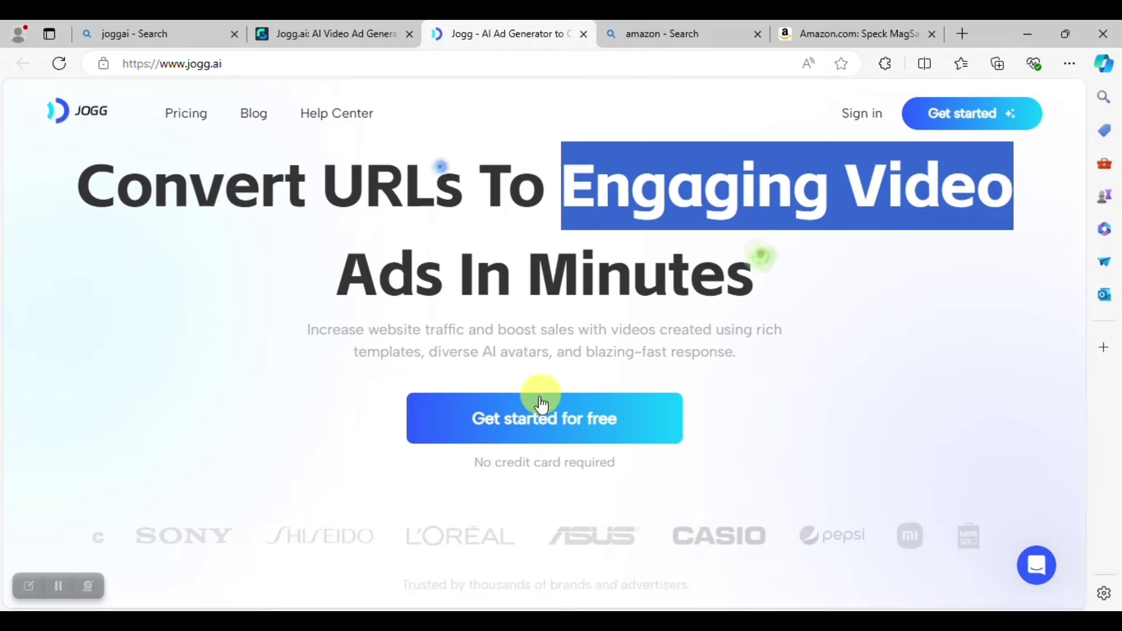
{"action": "left_click", "coordinate": [532, 419]}
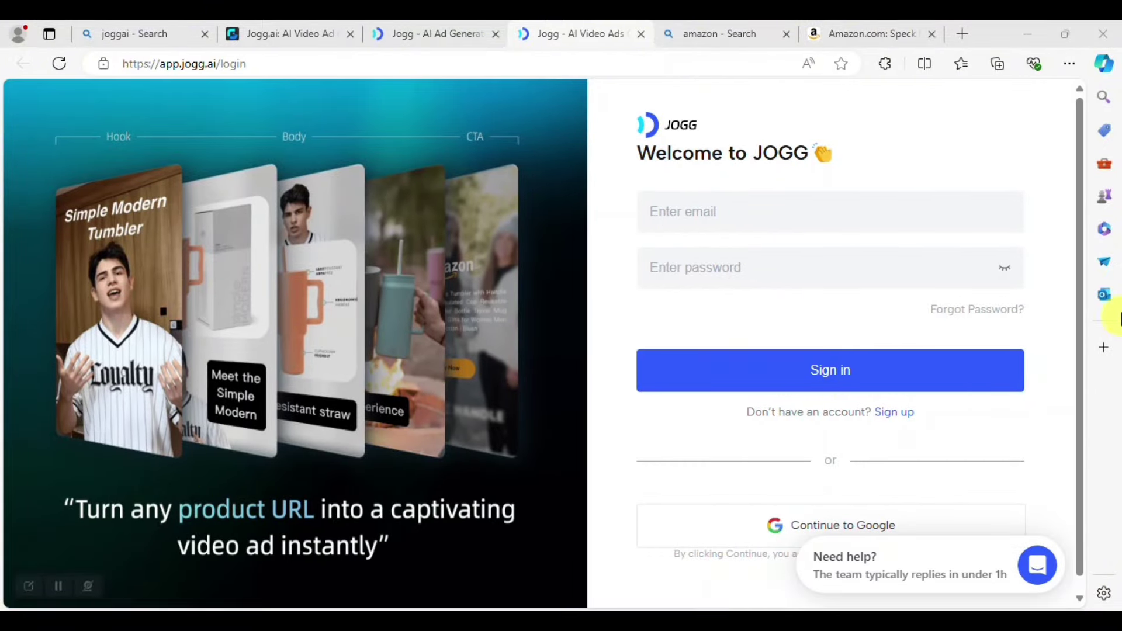
{"action": "left_click", "coordinate": [1080, 306]}
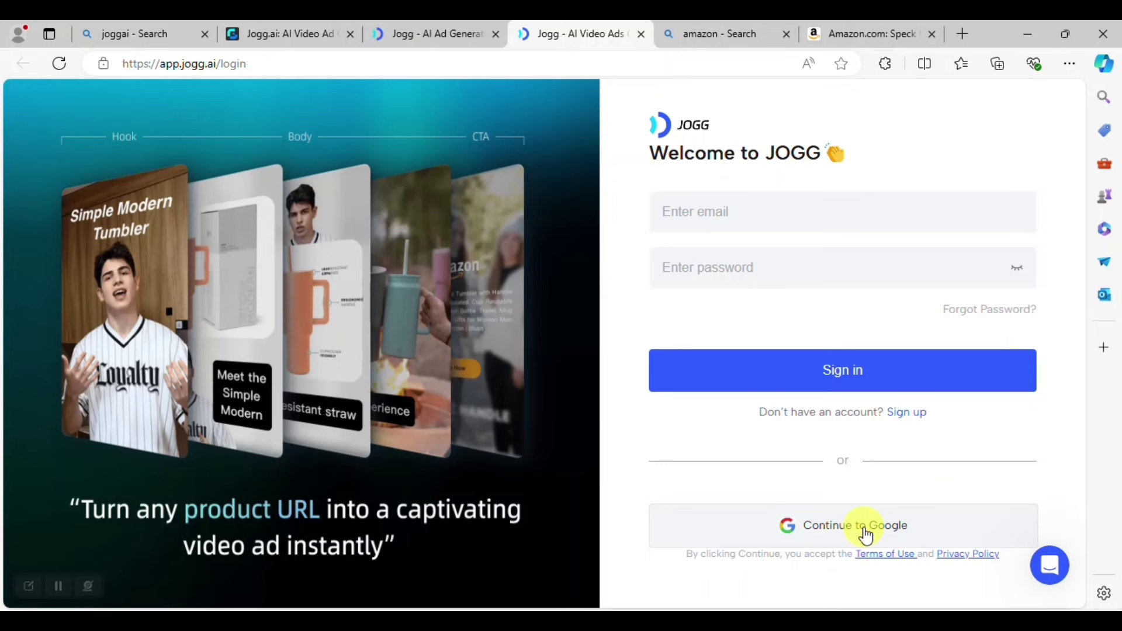
{"action": "left_click", "coordinate": [866, 535]}
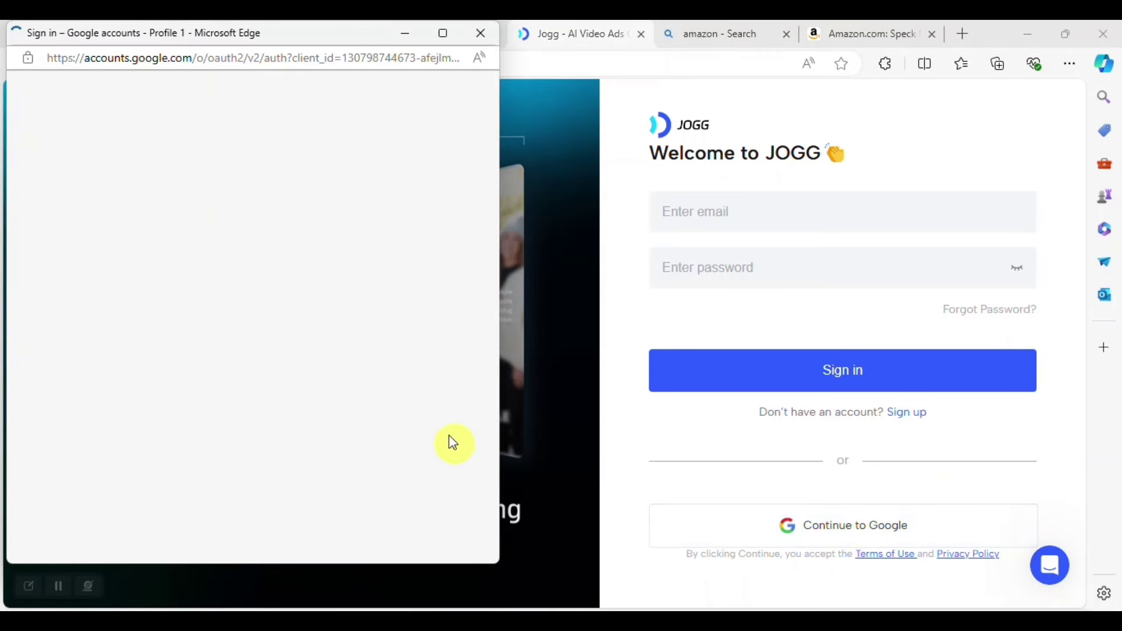
{"action": "left_click", "coordinate": [342, 517]}
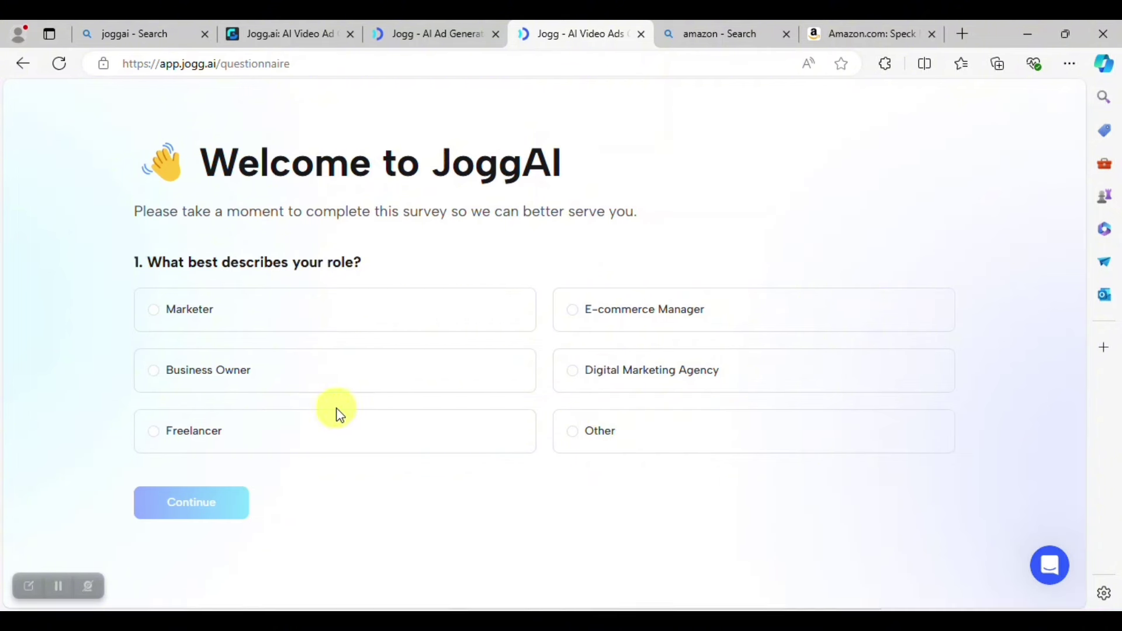
Step: Answer the welcome survey with Digital Marketing Agency as the role and URL to Video as the primary goal
{"action": "left_click", "coordinate": [599, 389]}
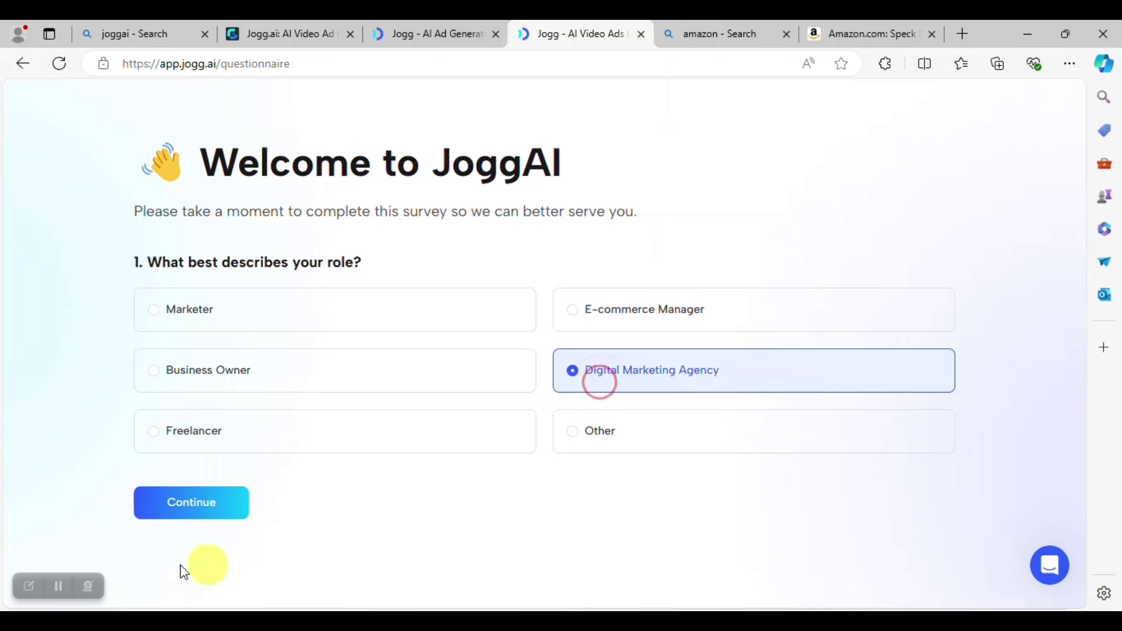
{"action": "left_click", "coordinate": [190, 504]}
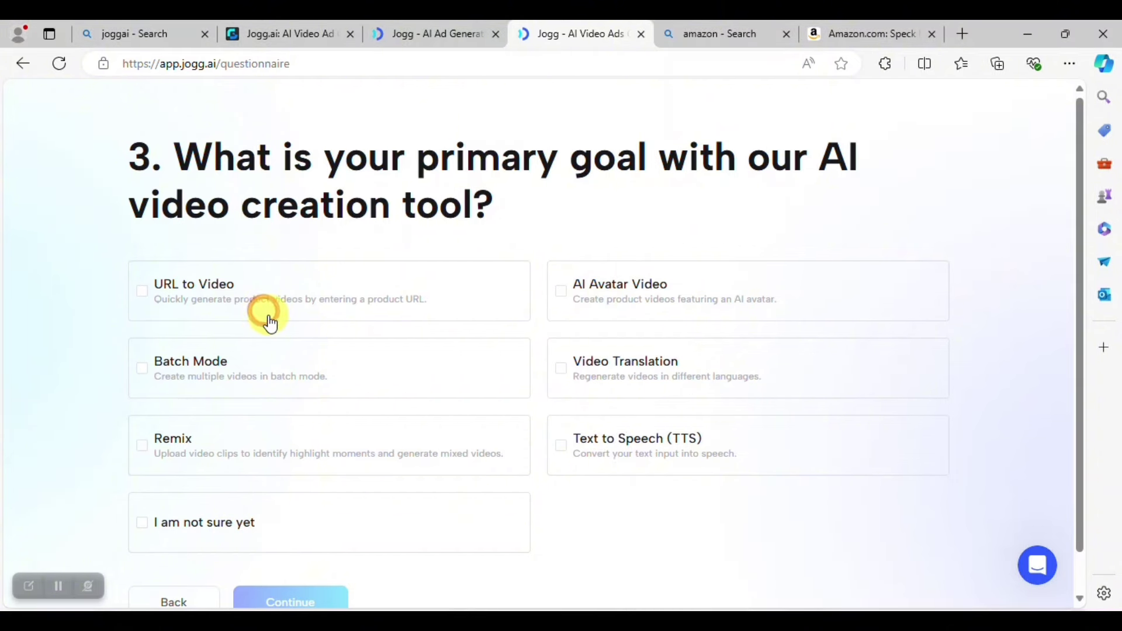
{"action": "left_click", "coordinate": [145, 301]}
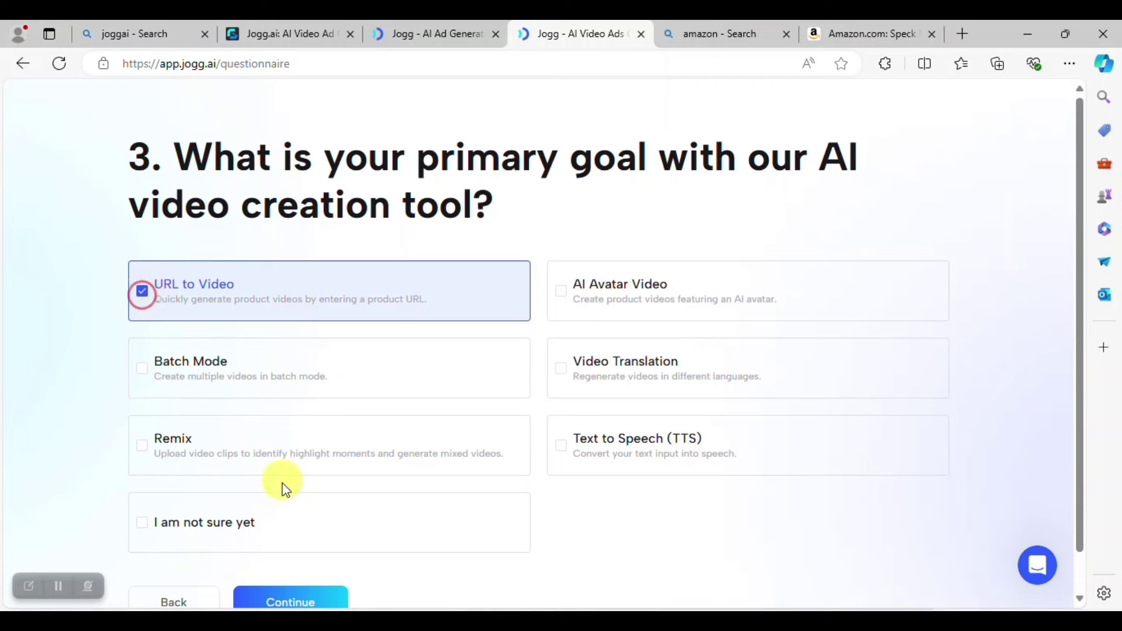
{"action": "left_click", "coordinate": [265, 598]}
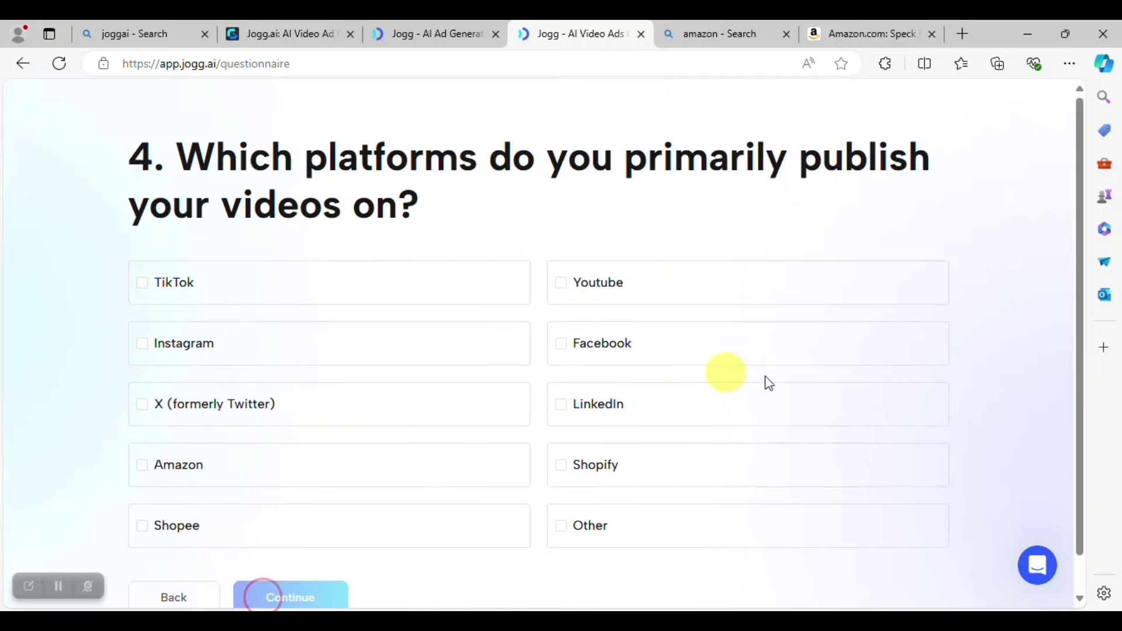
Step: Choose TikTok, Youtube, Instagram and Facebook as publishing platforms, and submit the survey with a video frequency of Several times a week
{"action": "left_click_drag", "start_coordinate": [1081, 321], "coordinate": [1084, 359]}
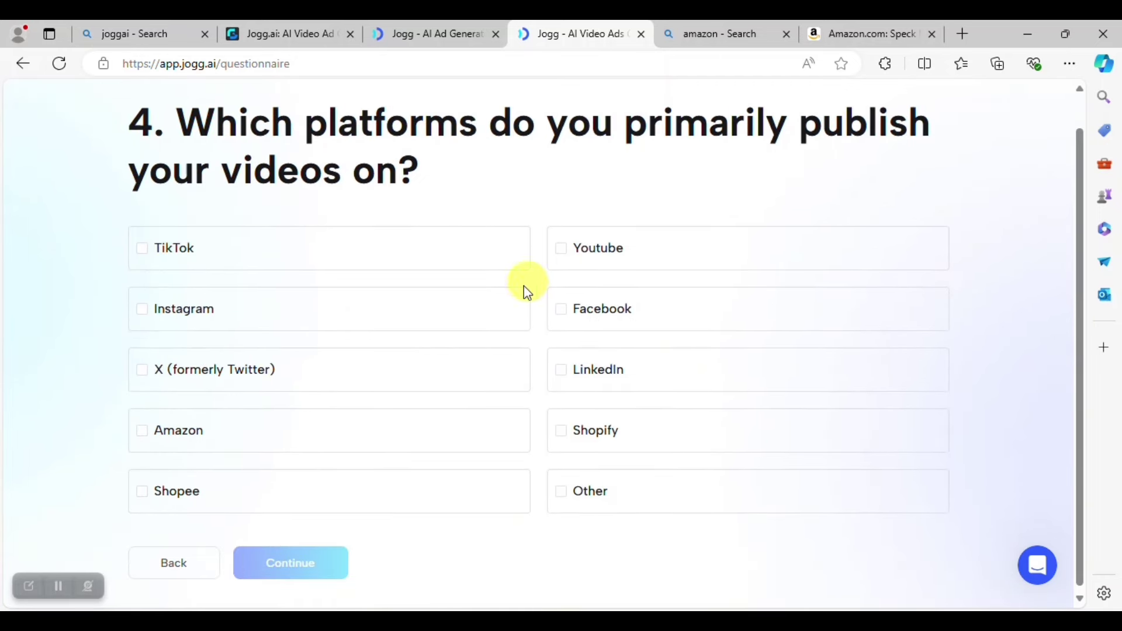
{"action": "left_click", "coordinate": [155, 254]}
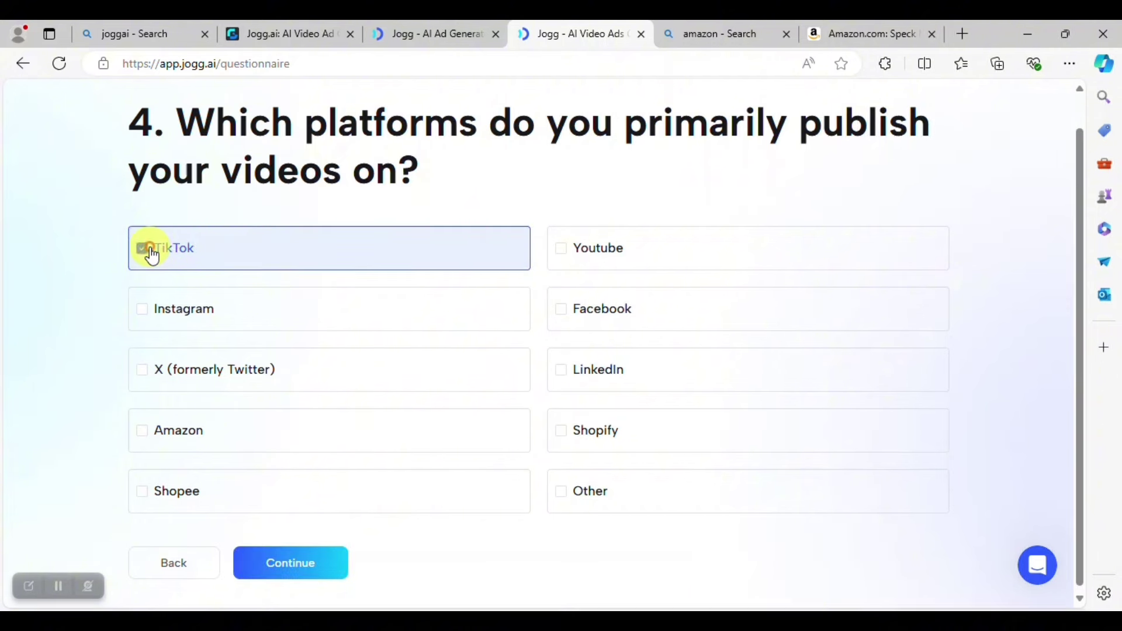
{"action": "left_click", "coordinate": [572, 254]}
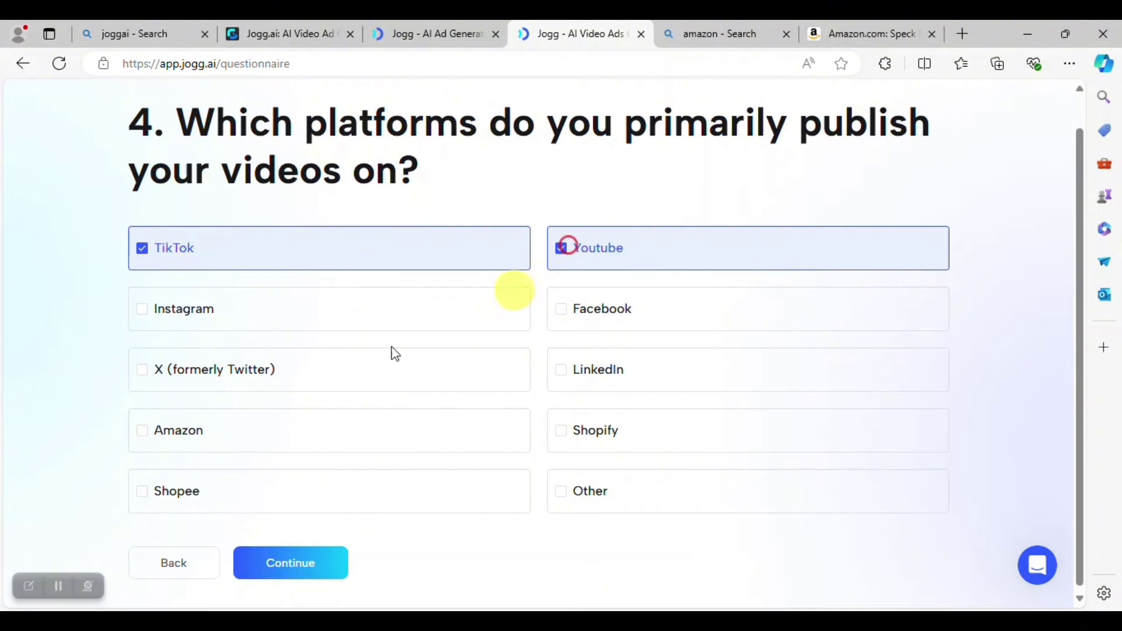
{"action": "left_click", "coordinate": [183, 310]}
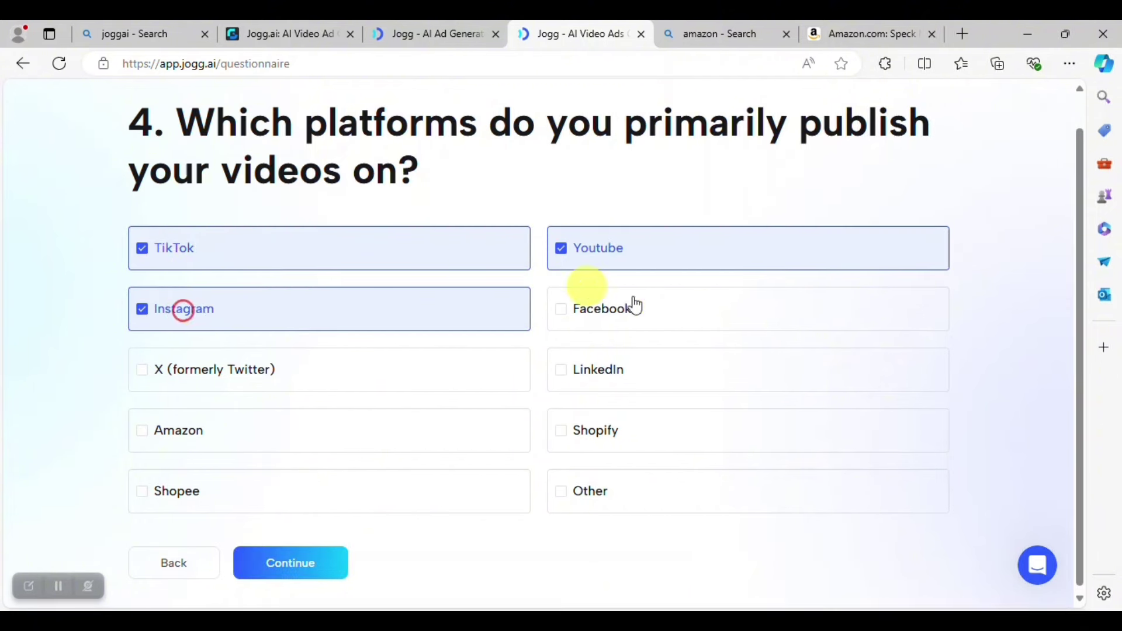
{"action": "left_click", "coordinate": [610, 323]}
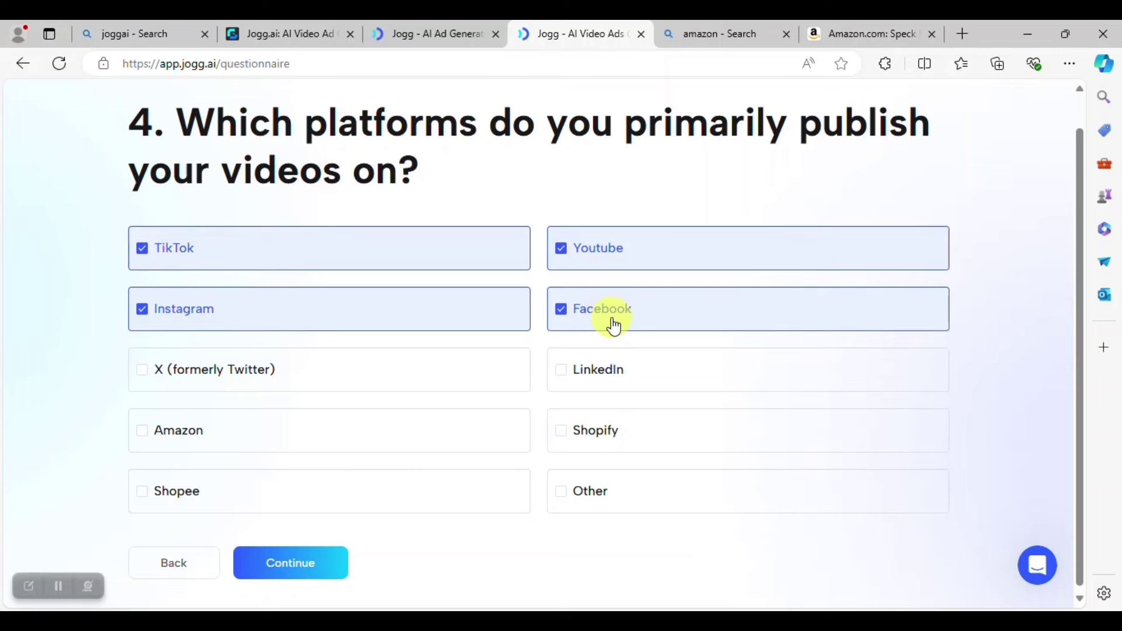
{"action": "left_click", "coordinate": [297, 566]}
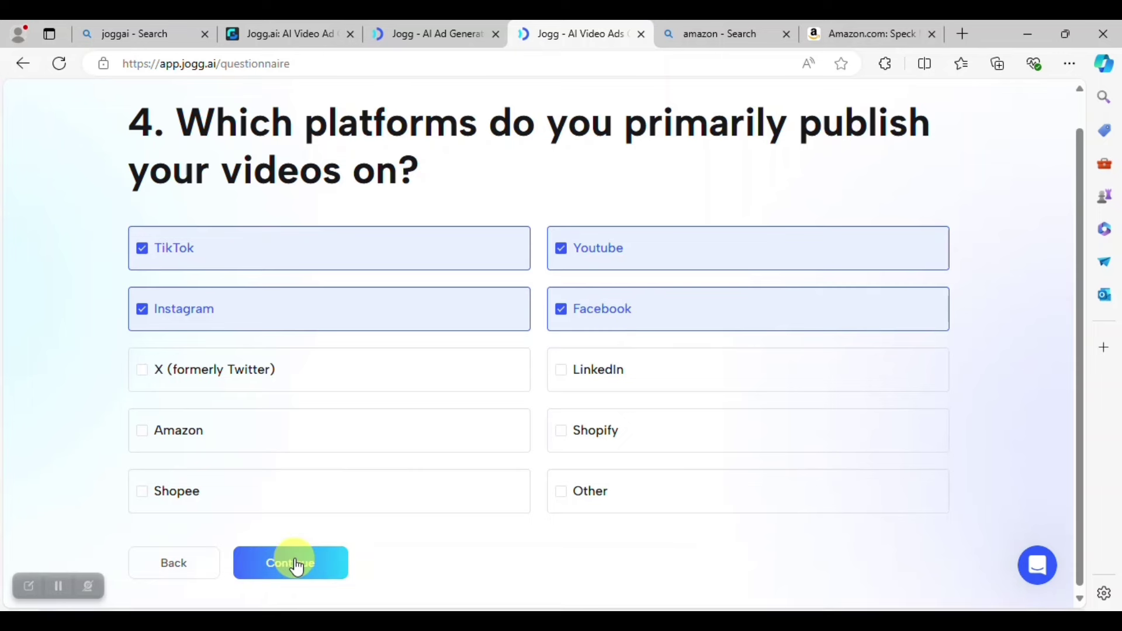
{"action": "left_click", "coordinate": [295, 563]}
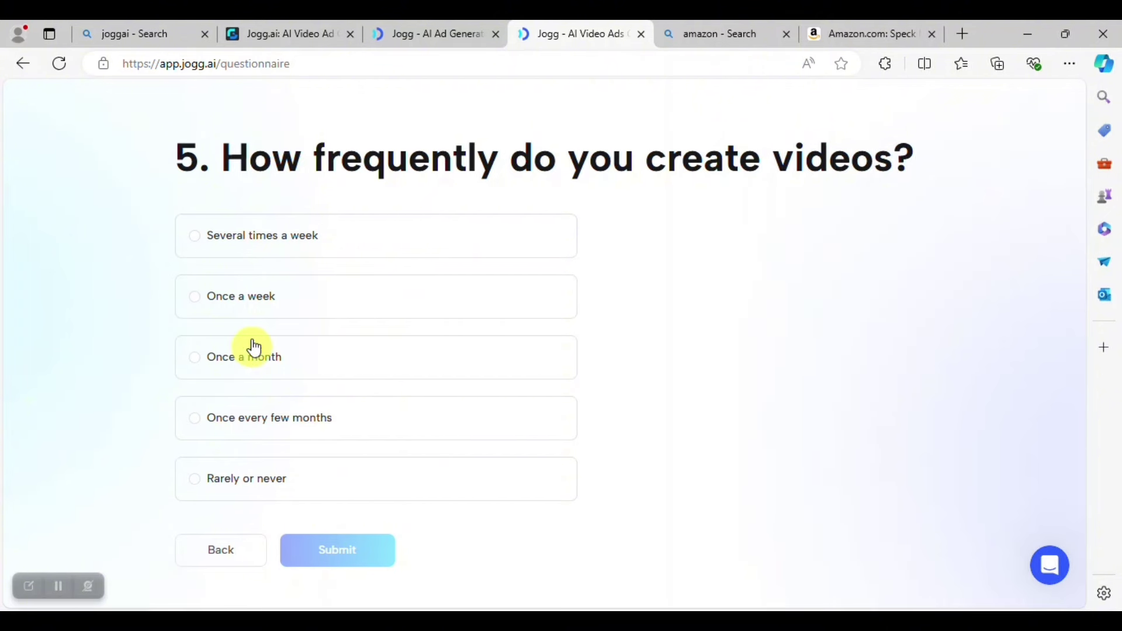
{"action": "left_click", "coordinate": [267, 248]}
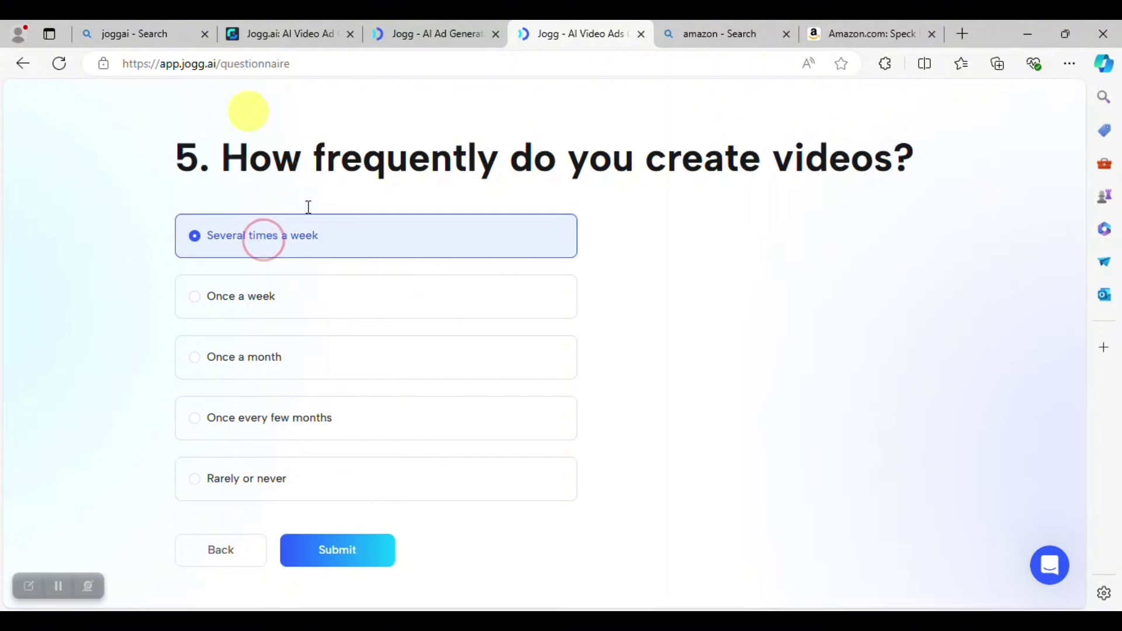
{"action": "left_click", "coordinate": [344, 554]}
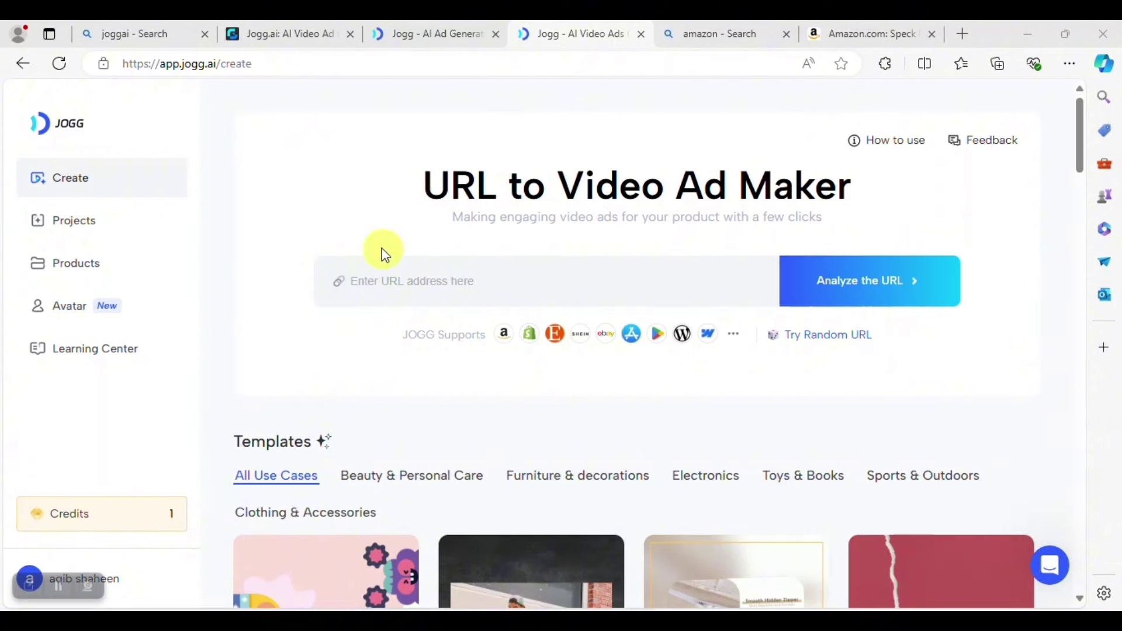
{"action": "left_click", "coordinate": [387, 277]}
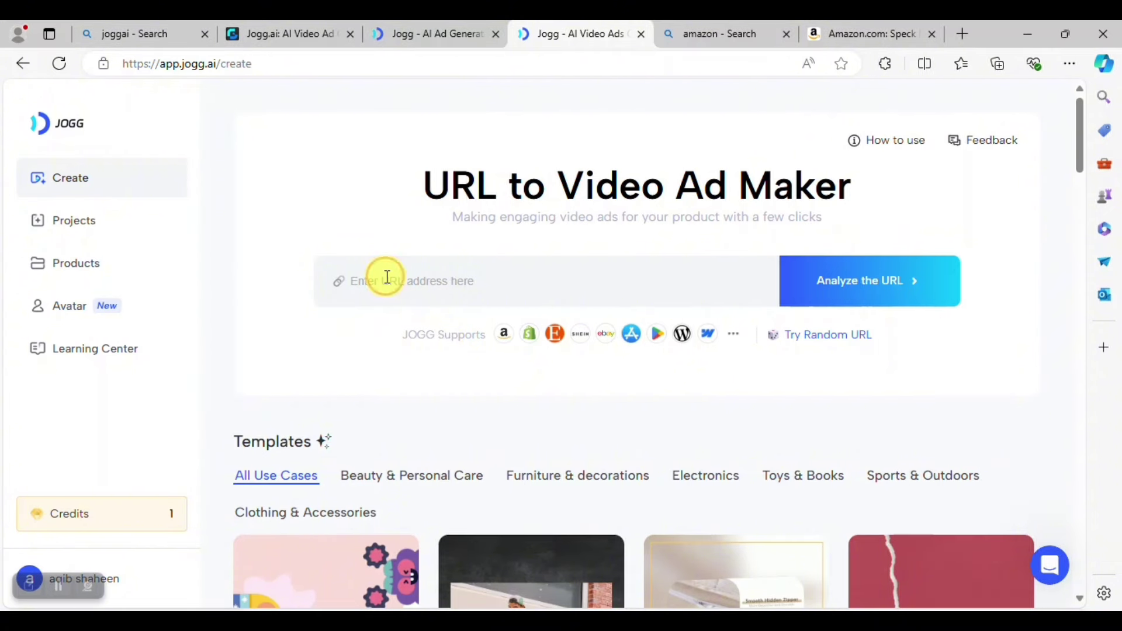
{"action": "left_click", "coordinate": [865, 286]}
Step: Switch to the Amazon page of the Speck MagSafe Case for iPhone 15 Pro Max and copy its web address
{"action": "mouse_move", "coordinate": [876, 35]}
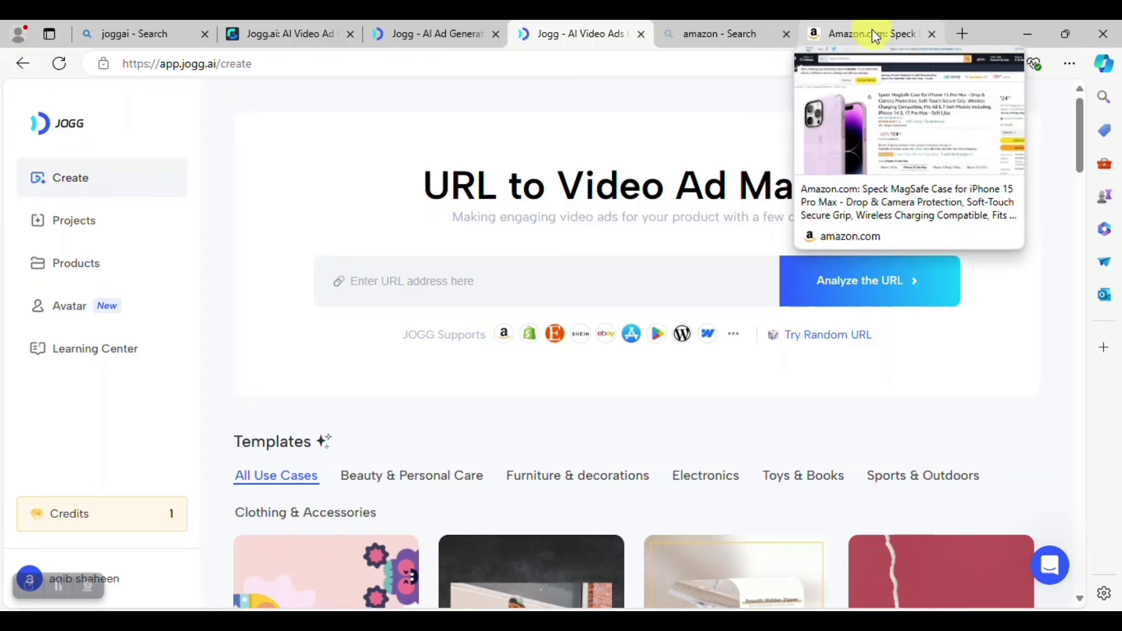
{"action": "left_click", "coordinate": [849, 33]}
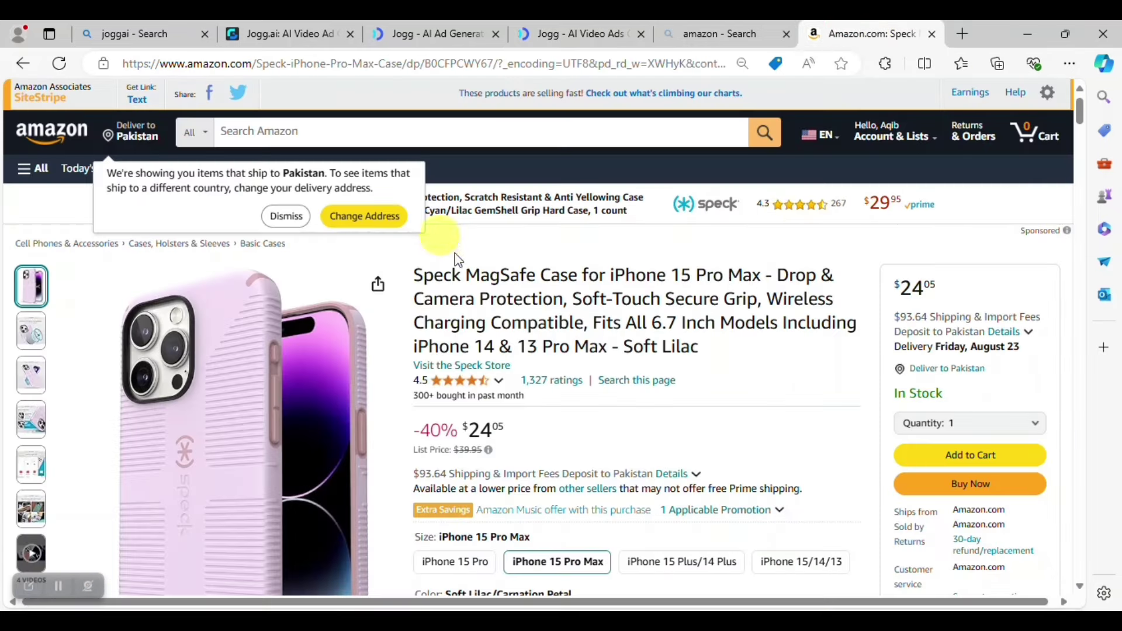
{"action": "left_click", "coordinate": [294, 215]}
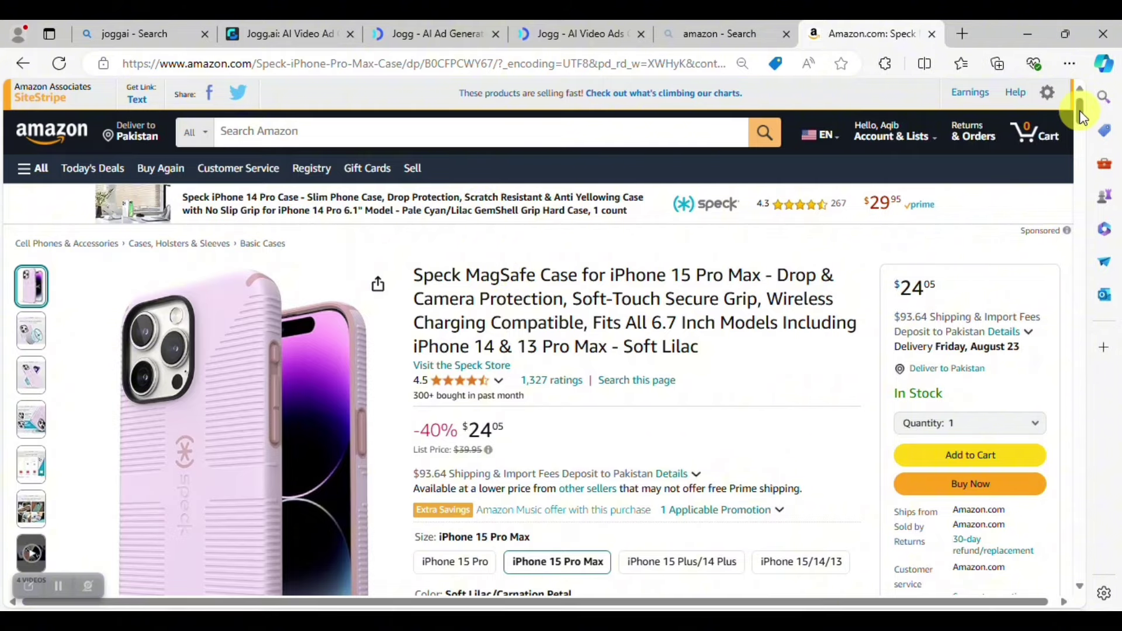
{"action": "left_click_drag", "start_coordinate": [1081, 115], "coordinate": [1086, 73]}
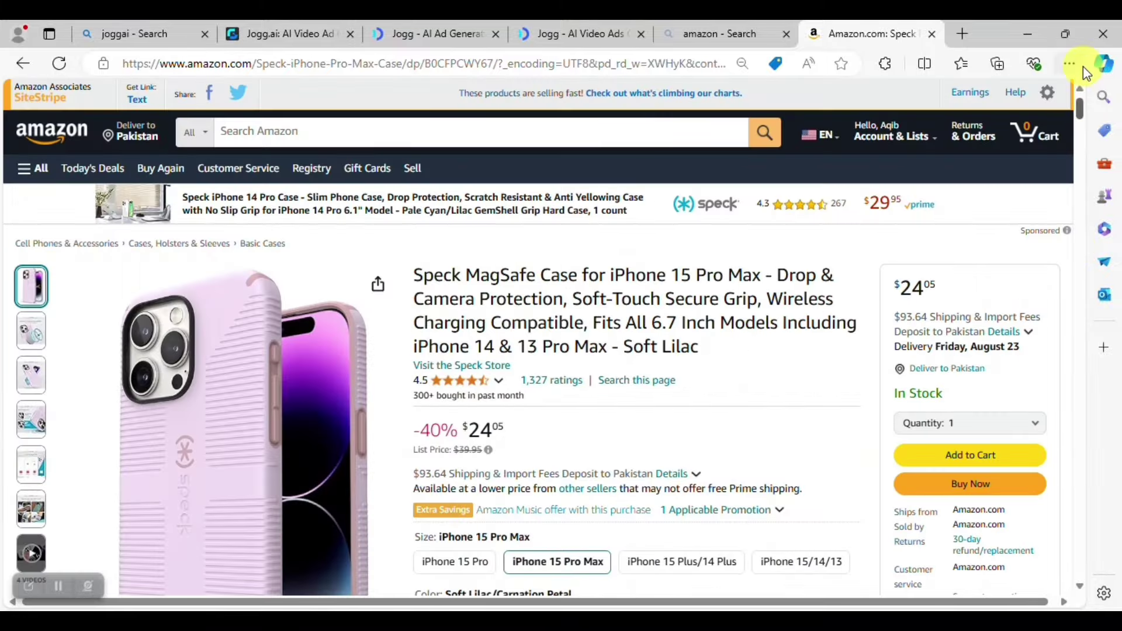
{"action": "left_click", "coordinate": [423, 61]}
{"action": "right_click", "coordinate": [415, 61]}
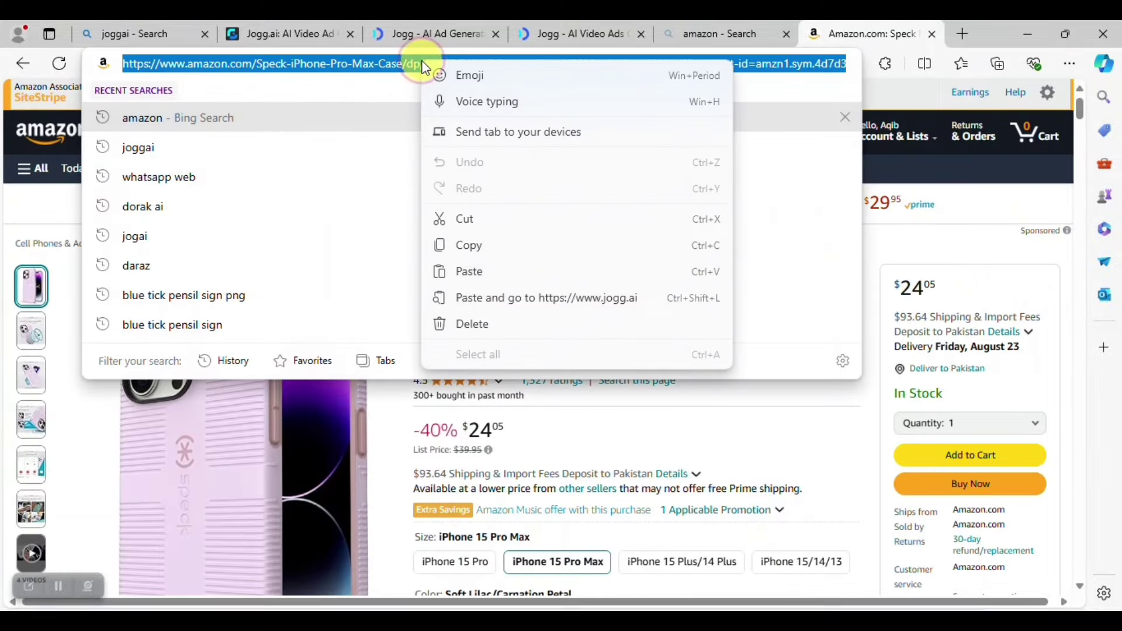
{"action": "left_click", "coordinate": [502, 257]}
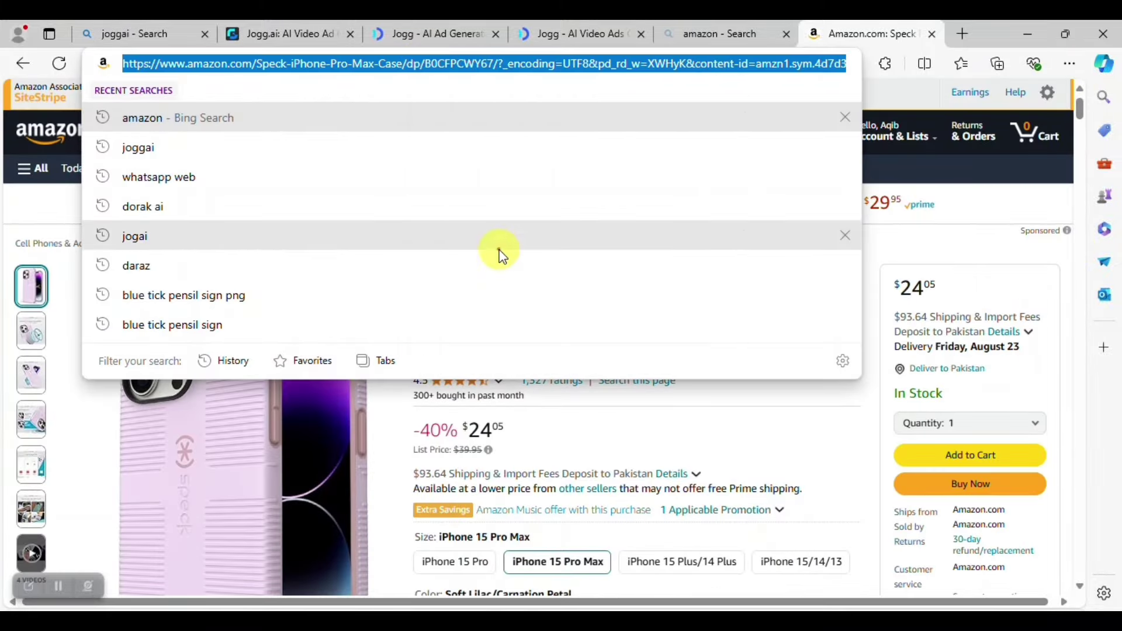
Step: Return to Jogg's URL to Video Ad Maker, paste the copied Amazon product URL and analyze it
{"action": "left_click", "coordinate": [572, 27]}
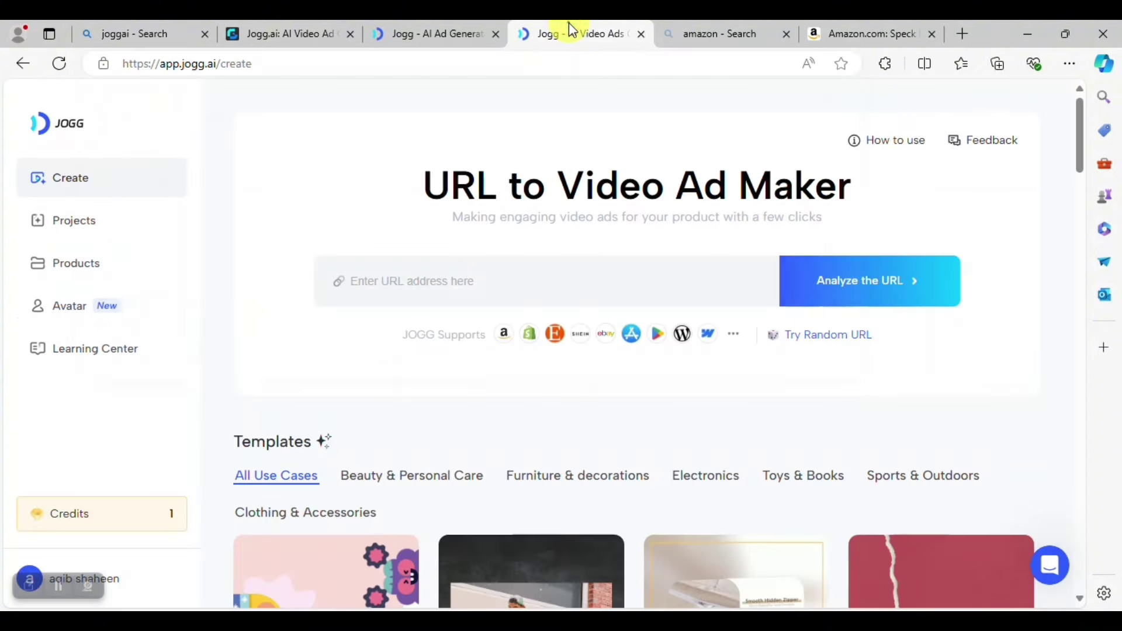
{"action": "left_click", "coordinate": [403, 279]}
{"action": "key", "text": "ctrl+v"}
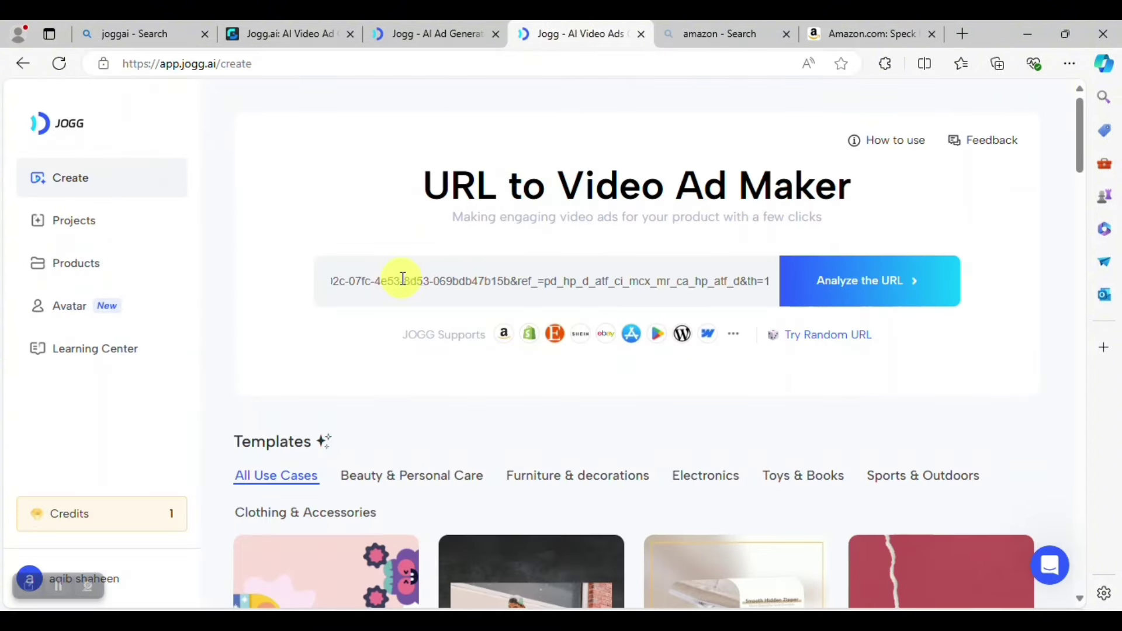
{"action": "left_click", "coordinate": [860, 293]}
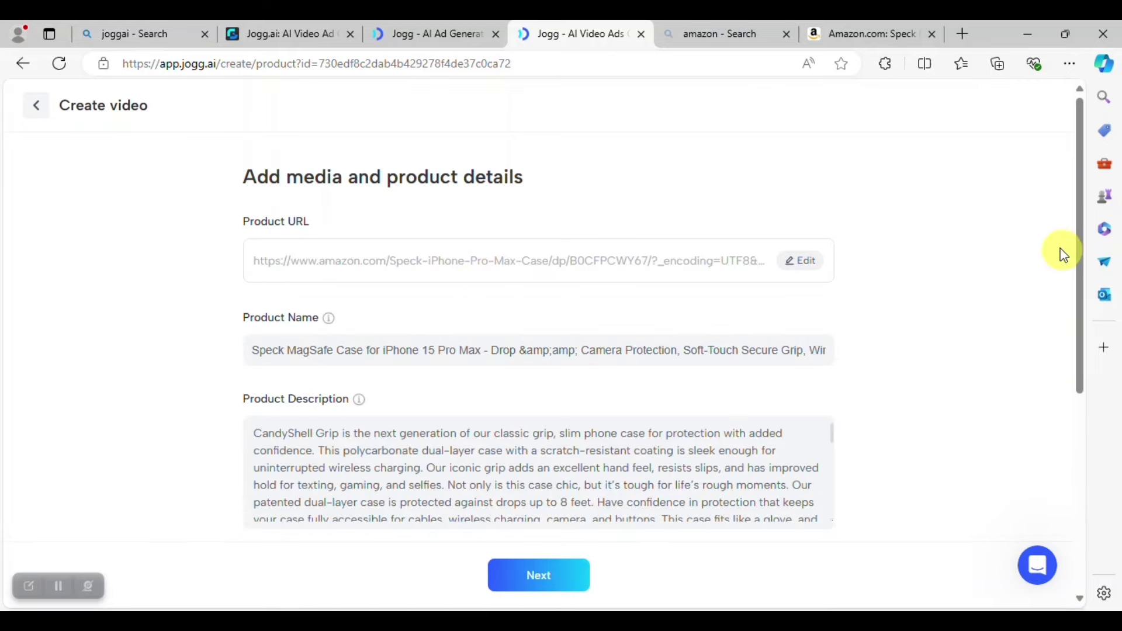
Step: Review the imported product details and media, and continue to the video settings
{"action": "left_click_drag", "start_coordinate": [1078, 241], "coordinate": [1092, 372]}
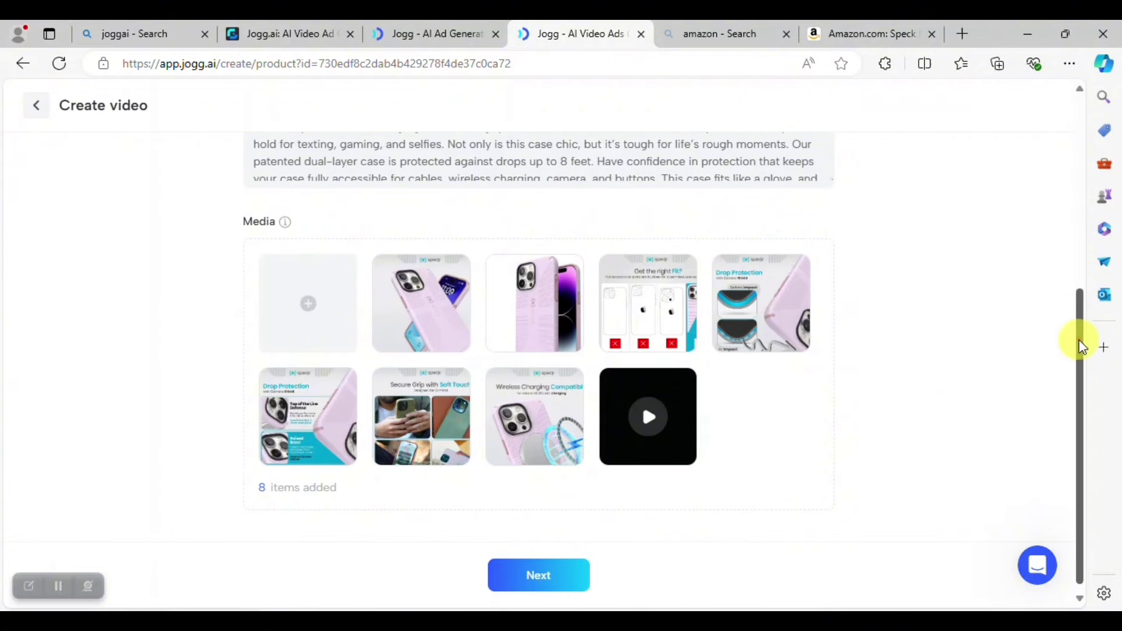
{"action": "left_click_drag", "start_coordinate": [1079, 339], "coordinate": [1090, 427]}
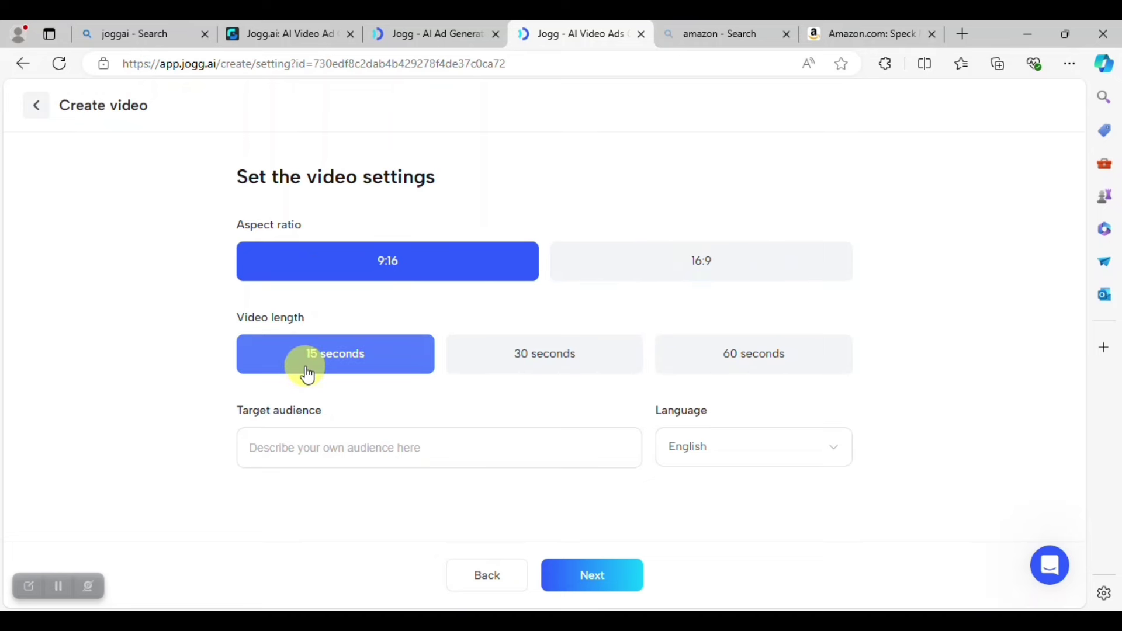
Step: Enter "Iphone Users & Mobile users" as the target audience of the video
{"action": "left_click", "coordinate": [317, 439]}
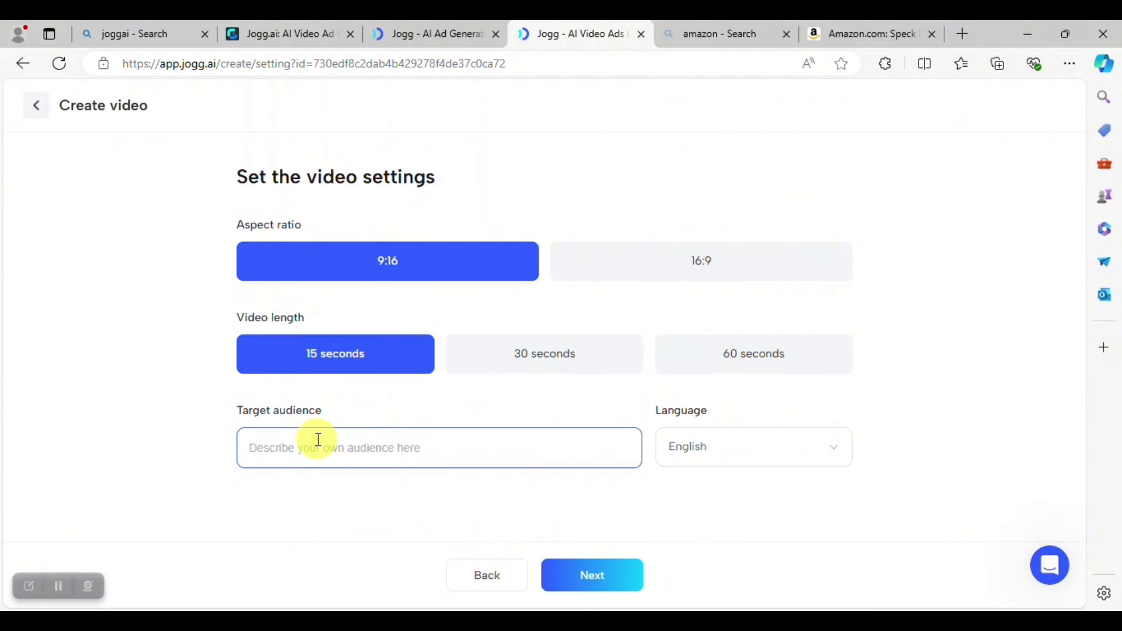
{"action": "type", "text": "Loo"}
{"action": "key", "text": "BackSpace"}
{"action": "key", "text": "BackSpace"}
{"action": "key", "text": "BackSpace"}
{"action": "type", "text": "Iphone"}
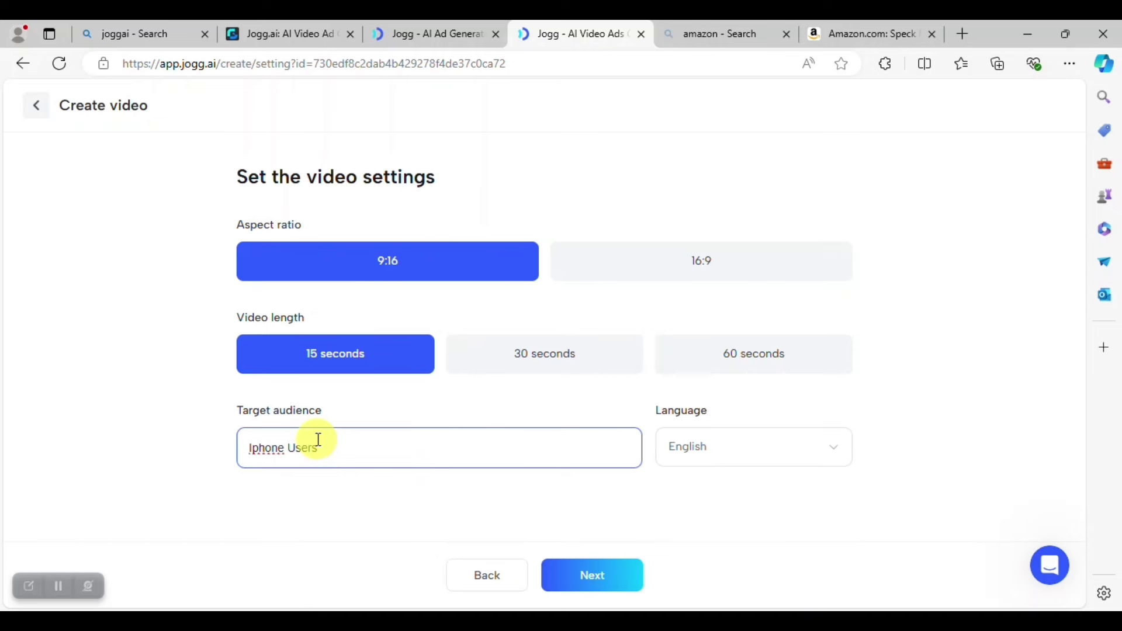
{"action": "type", "text": "Users & Mobile users"}
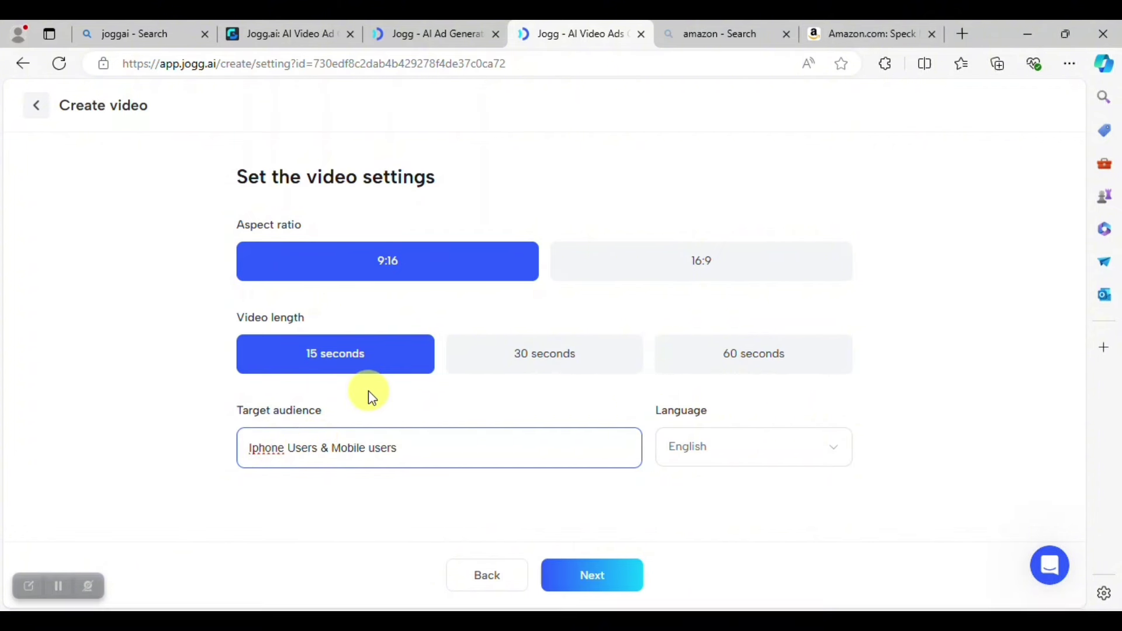
Step: Keep English as the video language and continue to the script selection
{"action": "left_click", "coordinate": [750, 454]}
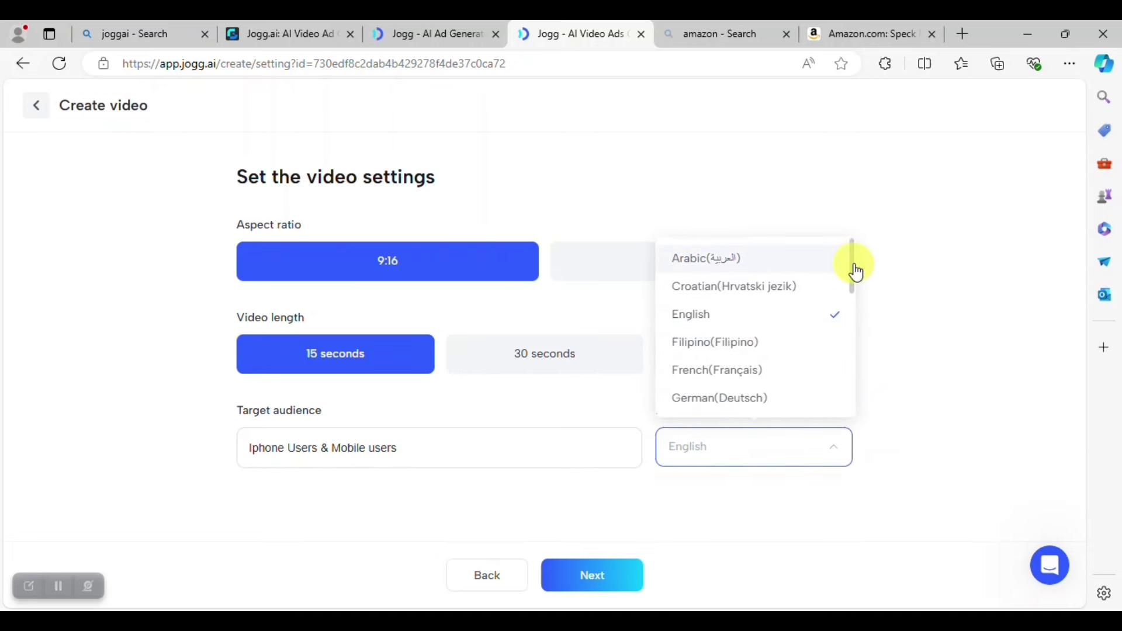
{"action": "mouse_move", "coordinate": [856, 272]}
{"action": "left_mouse_down"}
{"action": "mouse_move", "coordinate": [843, 388]}
{"action": "mouse_move", "coordinate": [854, 421]}
{"action": "mouse_move", "coordinate": [840, 267]}
{"action": "mouse_move", "coordinate": [842, 284]}
{"action": "left_mouse_up"}
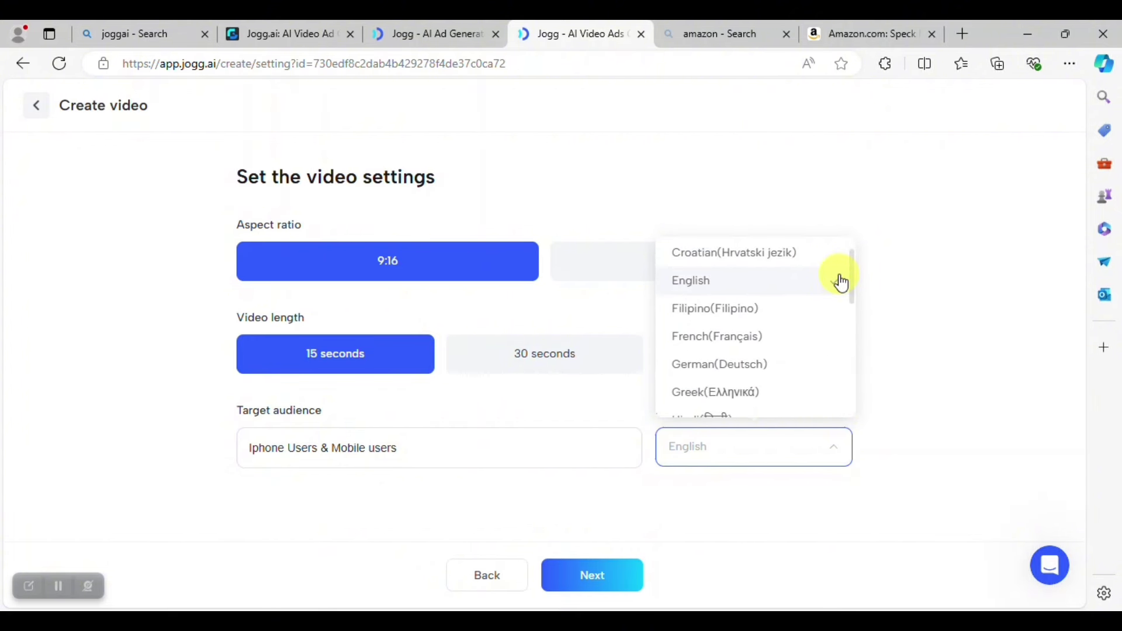
{"action": "left_click", "coordinate": [800, 290]}
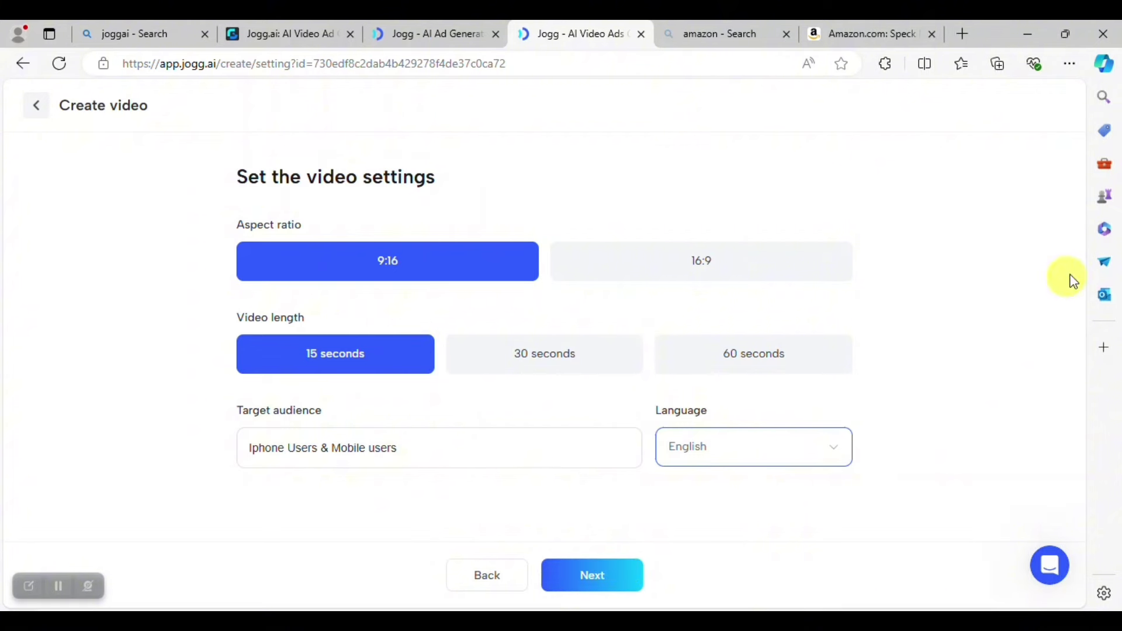
{"action": "left_click", "coordinate": [586, 580]}
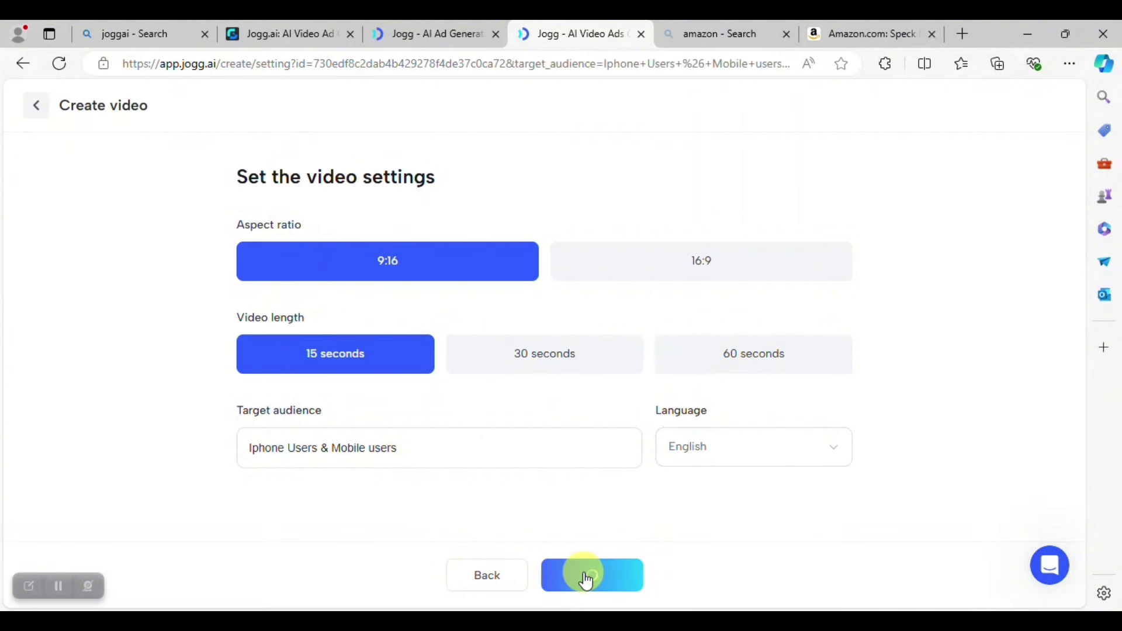
Step: Review the generated scripts, choose the Discovery script for the video and continue to the visual style selection
{"action": "left_click_drag", "start_coordinate": [1078, 182], "coordinate": [1095, 270]}
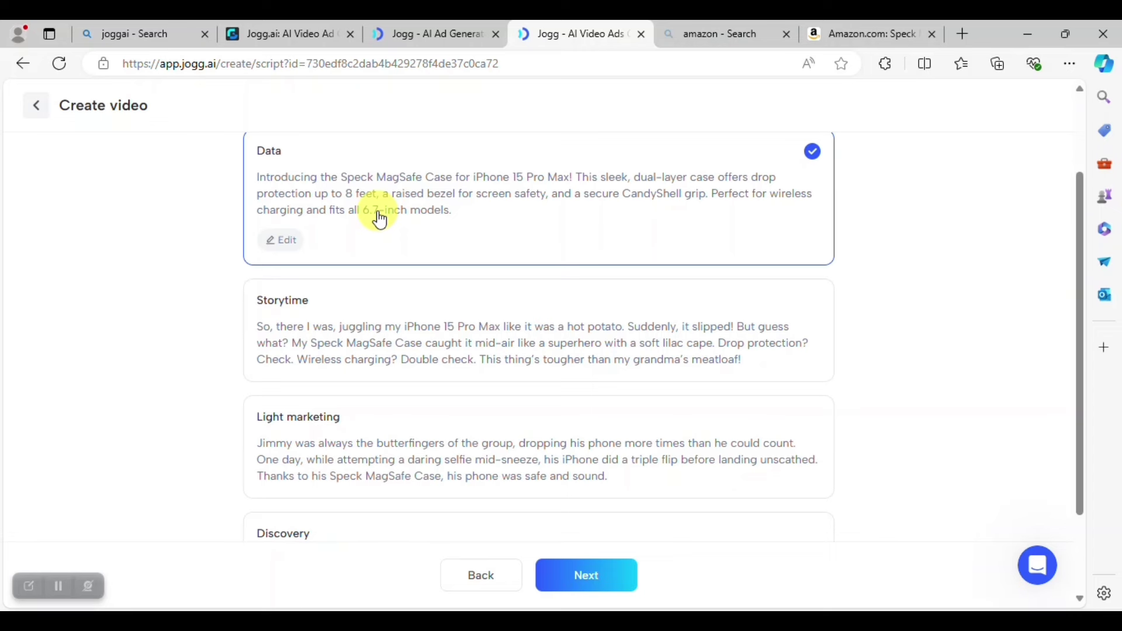
{"action": "left_click", "coordinate": [363, 359]}
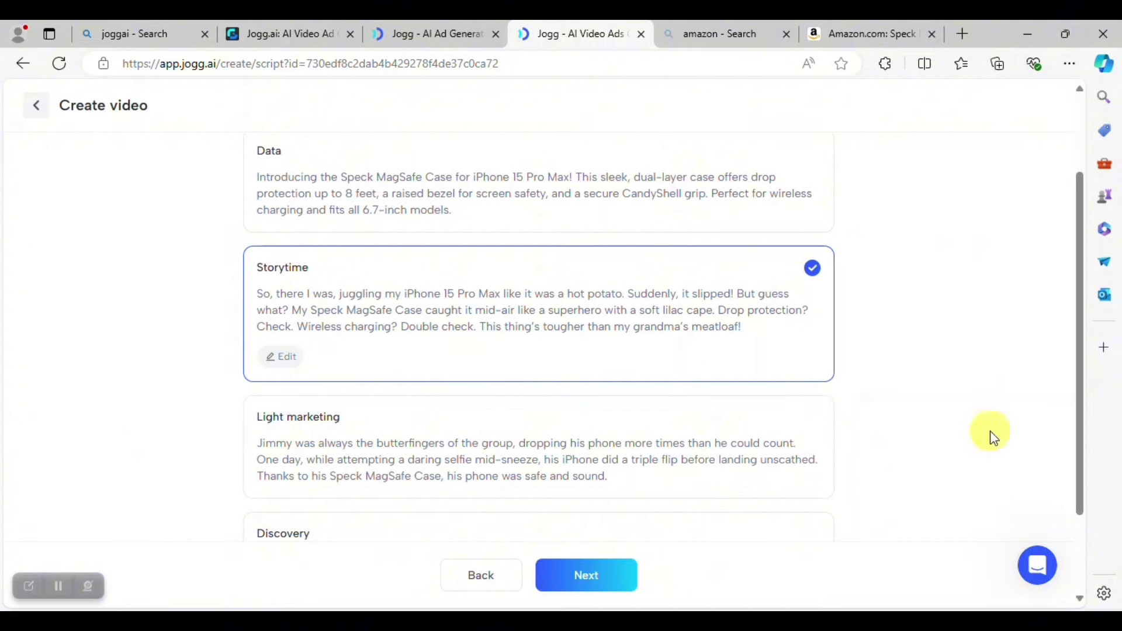
{"action": "left_click_drag", "start_coordinate": [1080, 352], "coordinate": [1078, 423]}
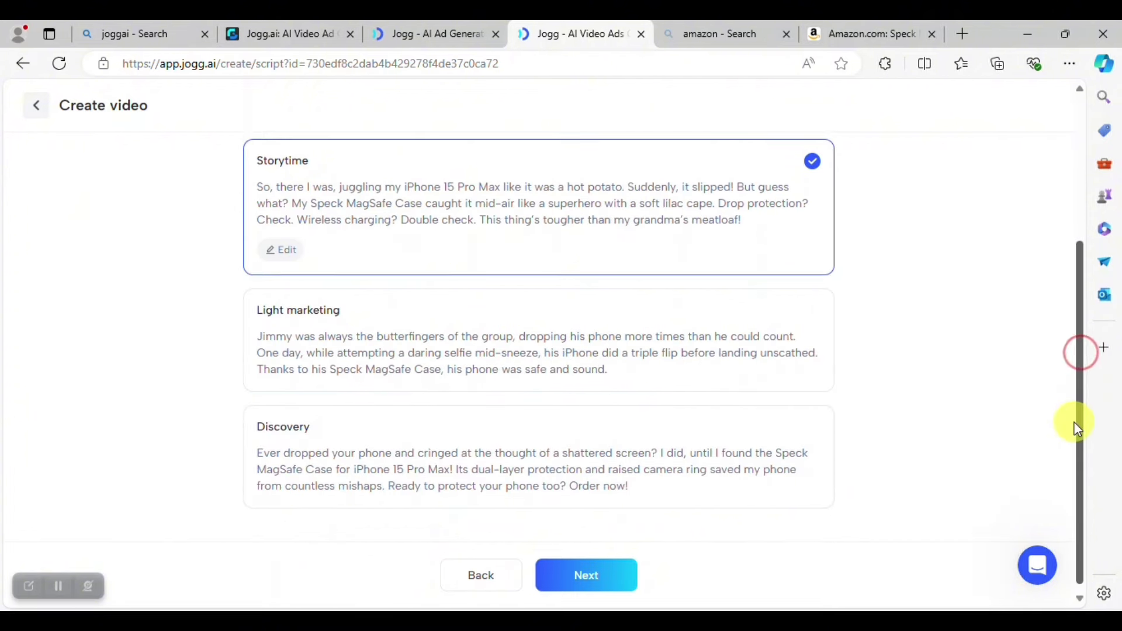
{"action": "left_click", "coordinate": [58, 585]}
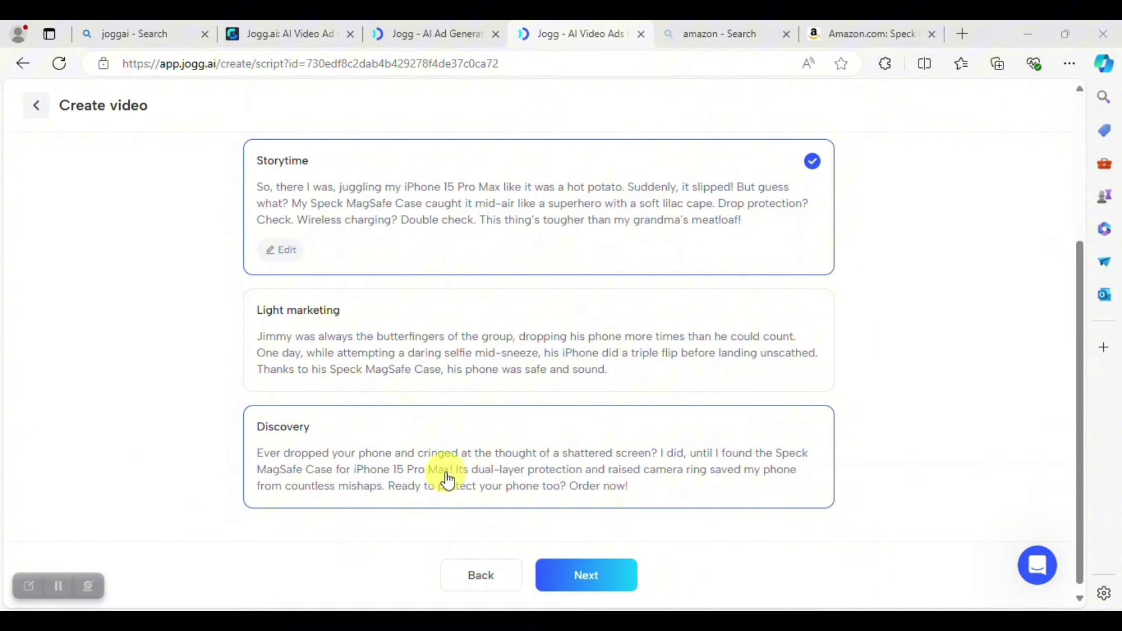
{"action": "left_click", "coordinate": [459, 490]}
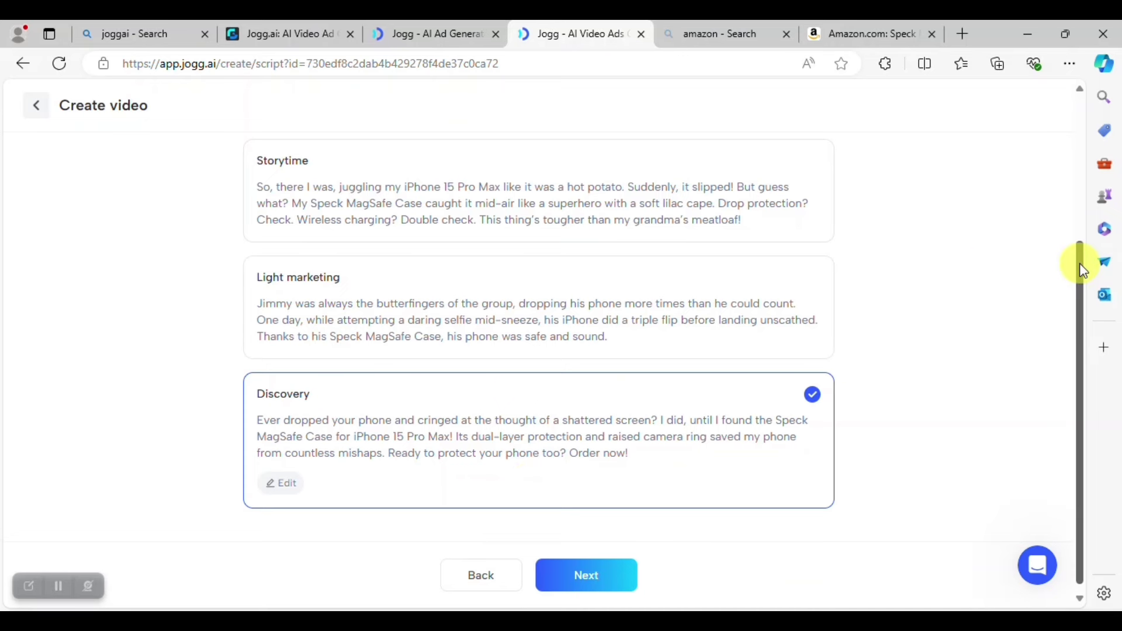
{"action": "left_click_drag", "start_coordinate": [1082, 270], "coordinate": [1109, 258]}
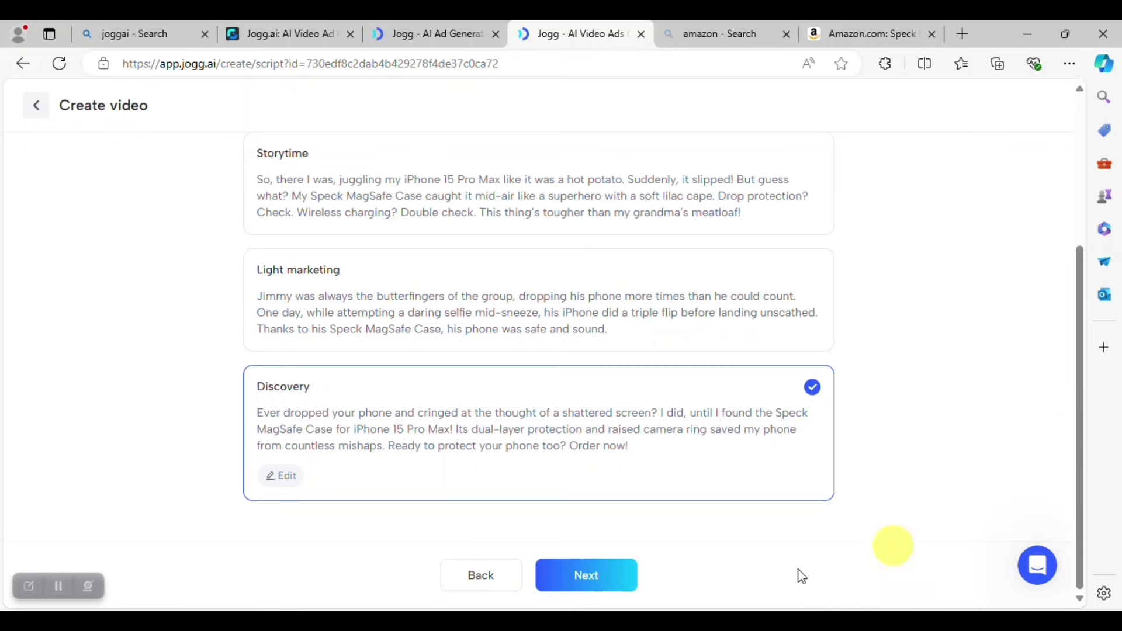
{"action": "left_click", "coordinate": [609, 580]}
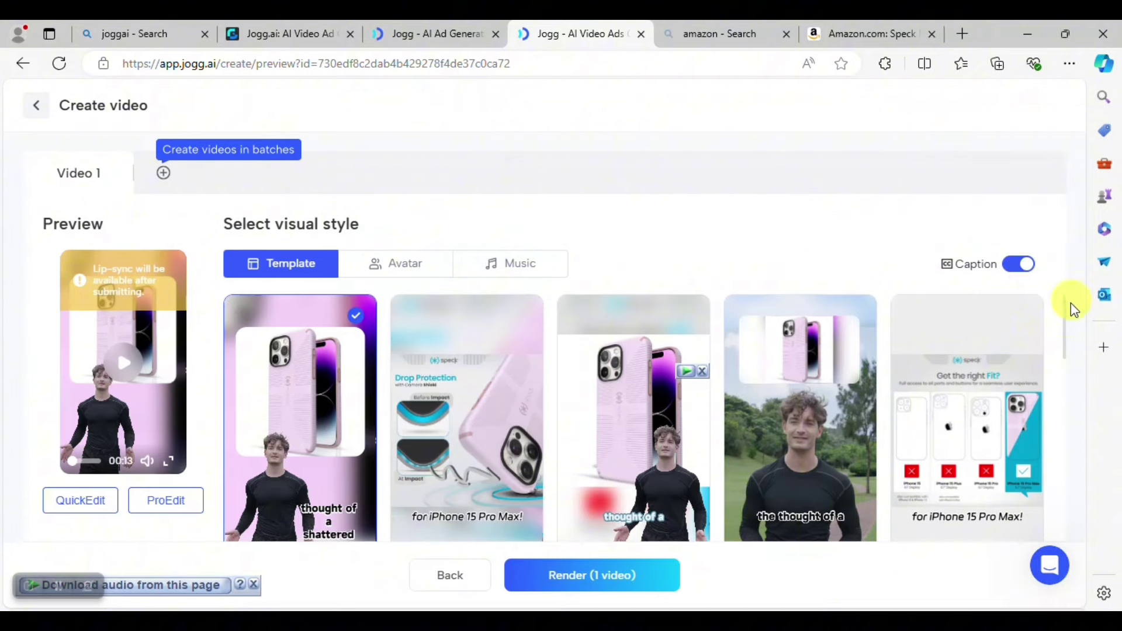
Step: Check the avatar options for Video 1, return to the templates and open the video in the AI Creator Pro editor
{"action": "left_click", "coordinate": [395, 263]}
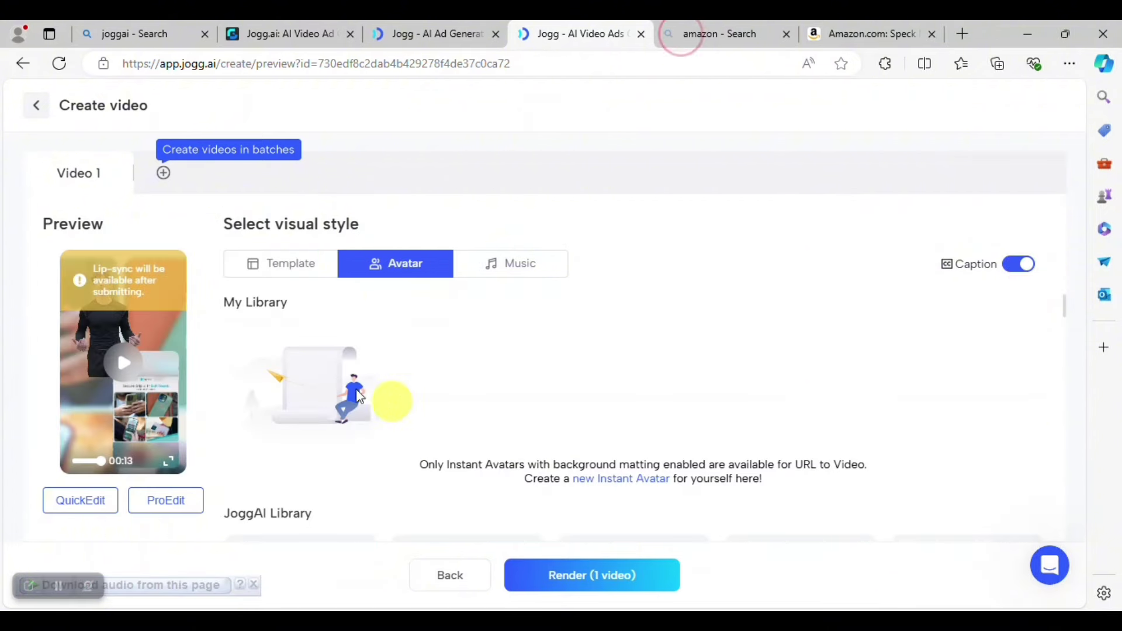
{"action": "left_click", "coordinate": [305, 281]}
{"action": "left_click", "coordinate": [85, 518]}
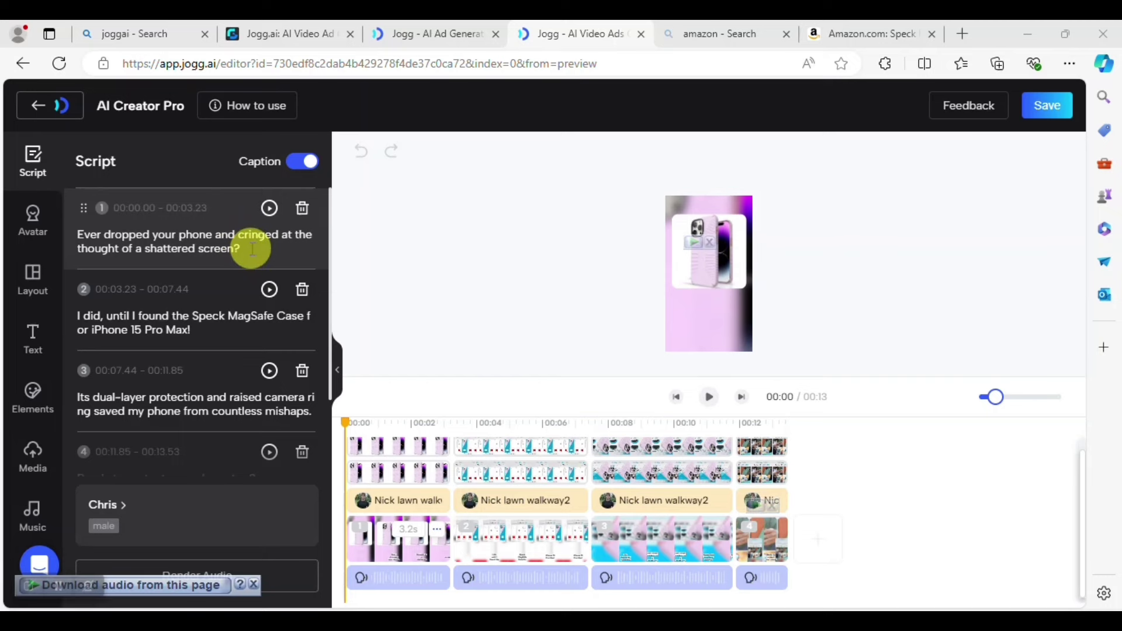
Step: Inspect the first scene's script text and show the avatar library in the editor
{"action": "left_click", "coordinate": [252, 249]}
{"action": "left_click_drag", "start_coordinate": [171, 240], "coordinate": [122, 236]}
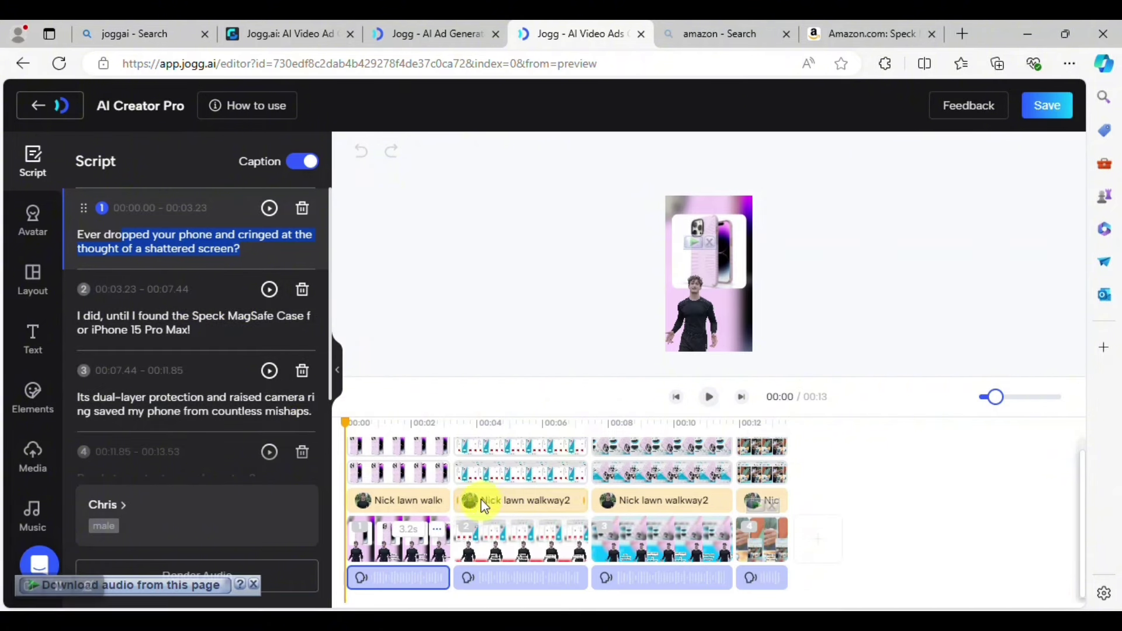
{"action": "left_click", "coordinate": [36, 219]}
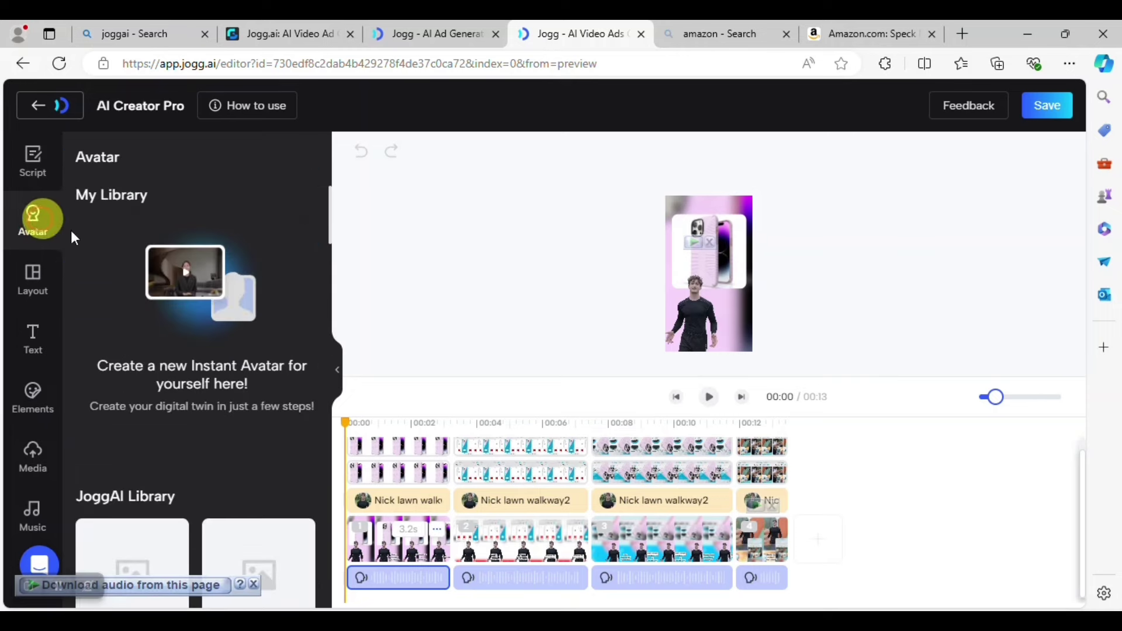